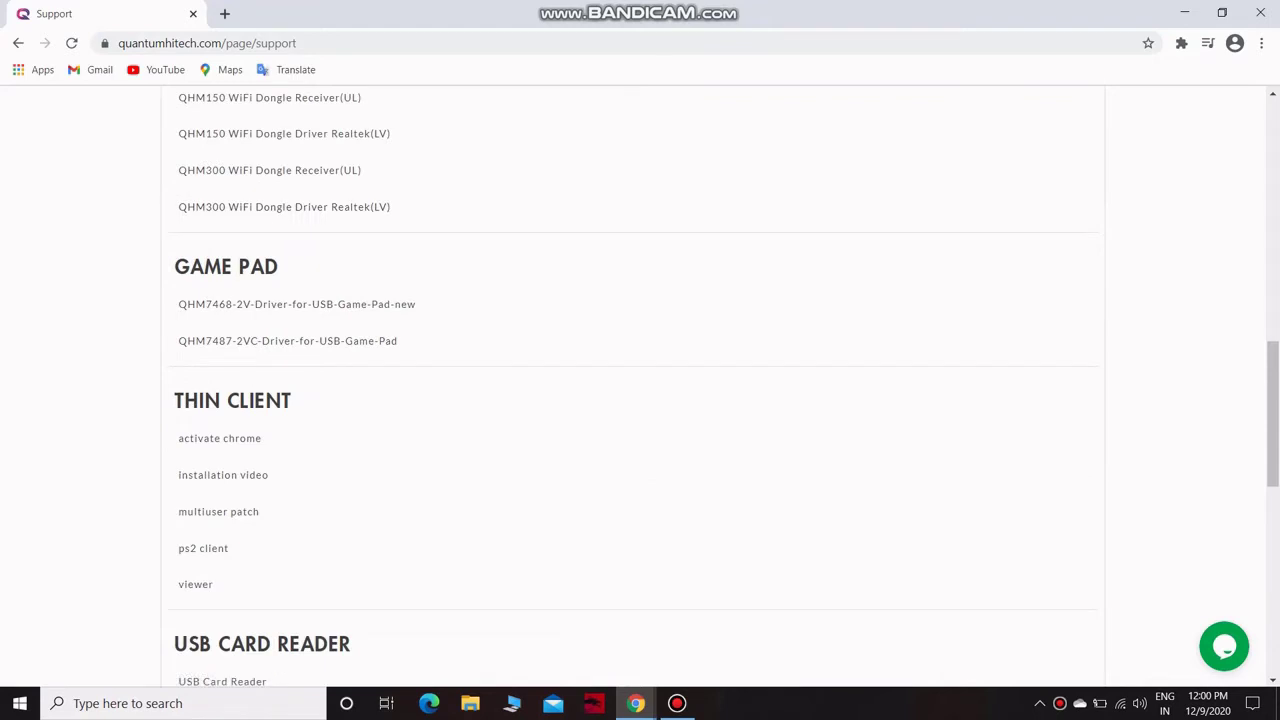
drag(171, 305, 415, 305)
drag(300, 305, 350, 348)
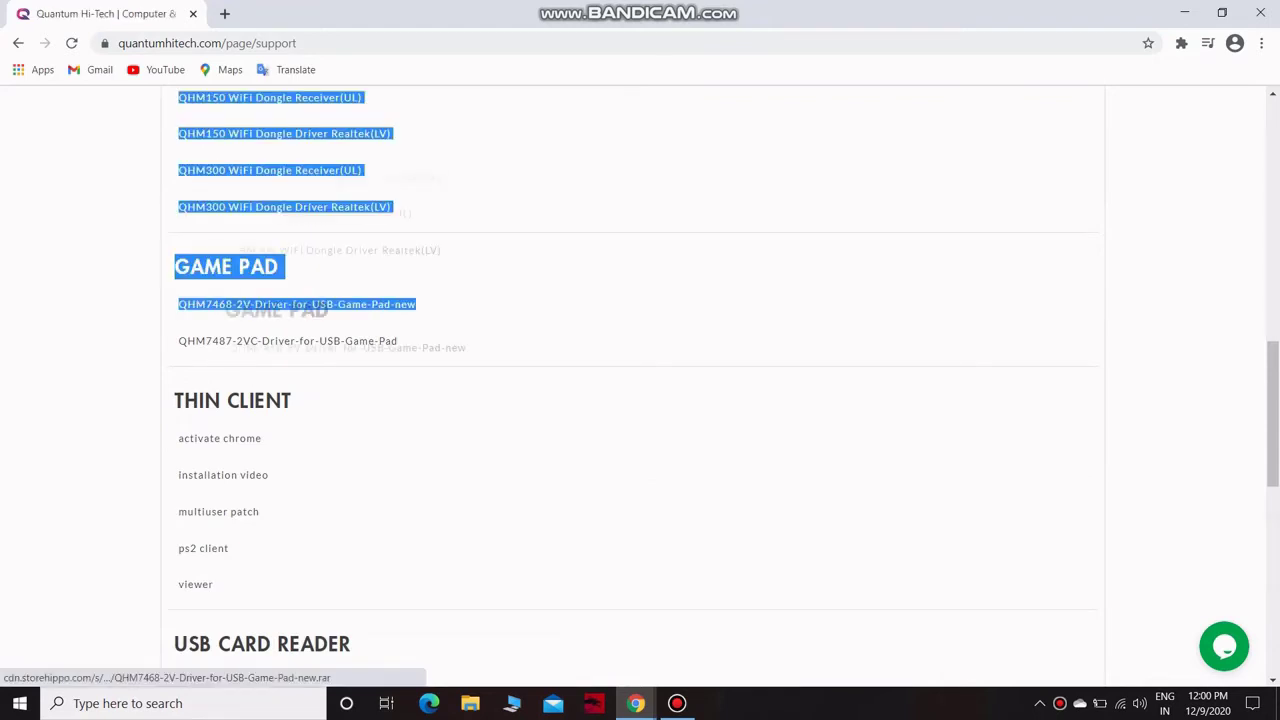
click(300, 305)
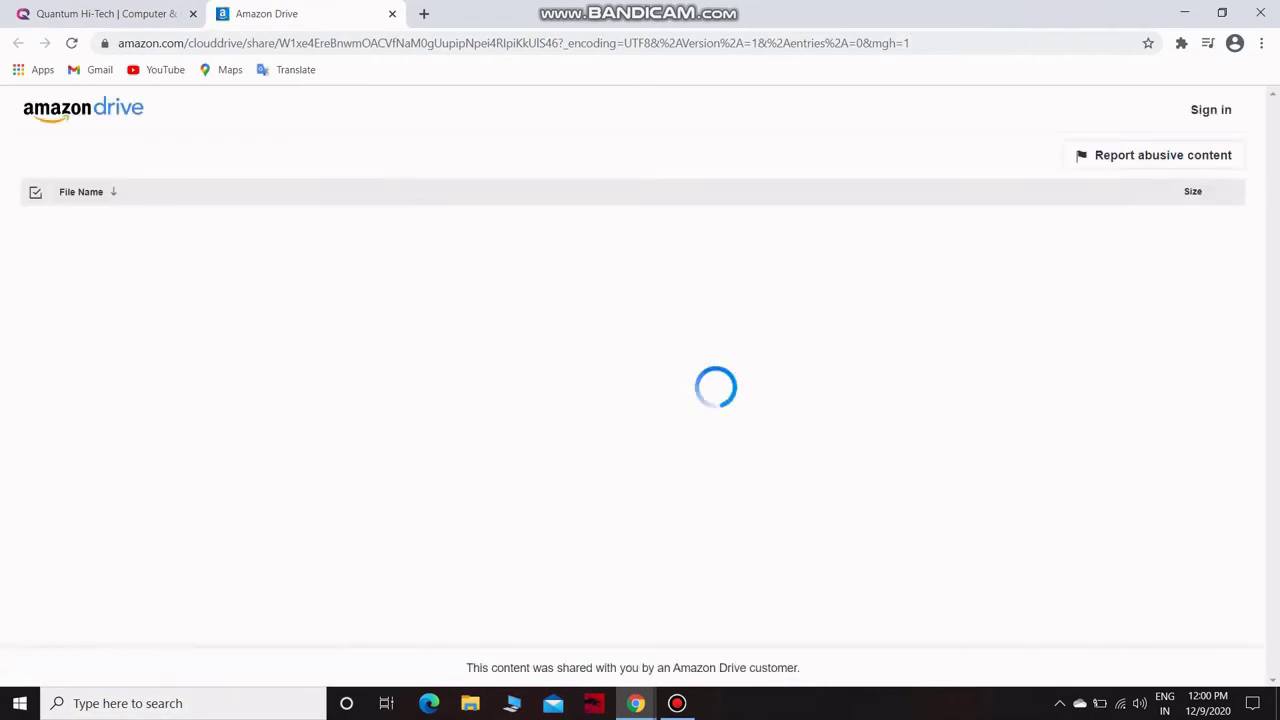
key(ctrl+w)
click(560, 320)
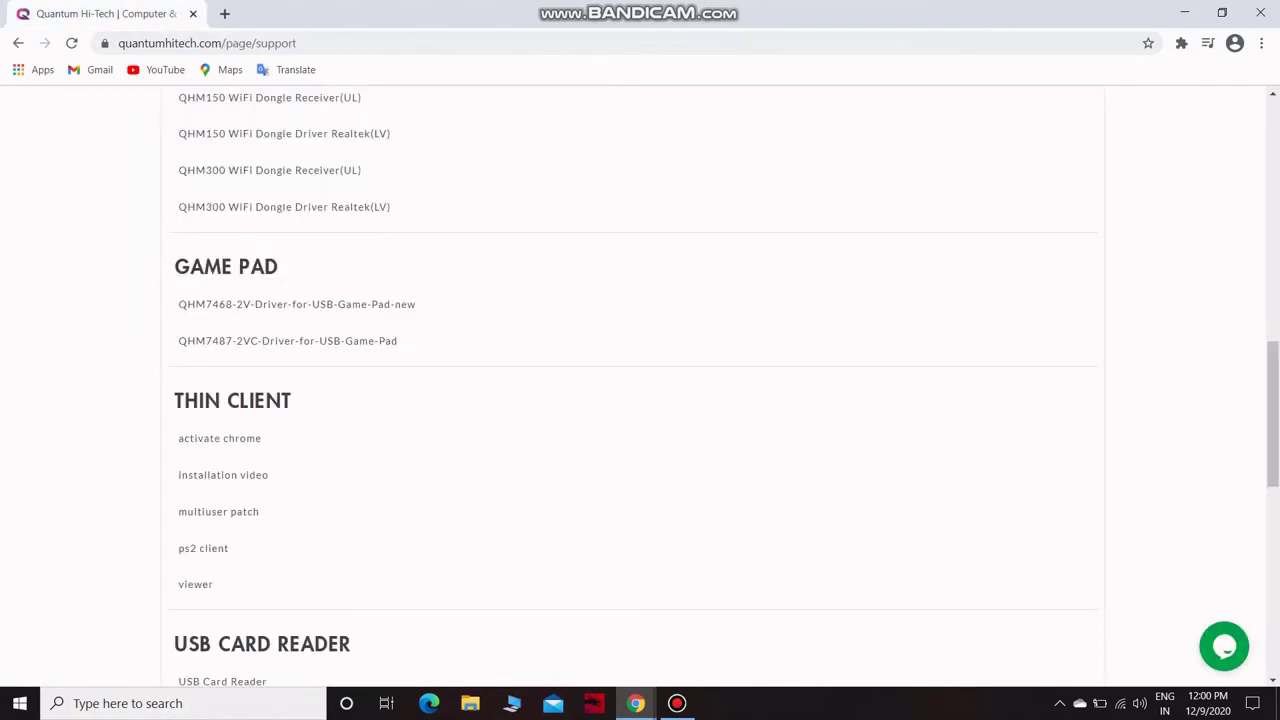
- Try to download QHM7468-2V-Driver-for-USB-Game-Pad-new from the Game Pad section as a WinRAR archive, and cancel the save
drag(236, 305, 322, 300)
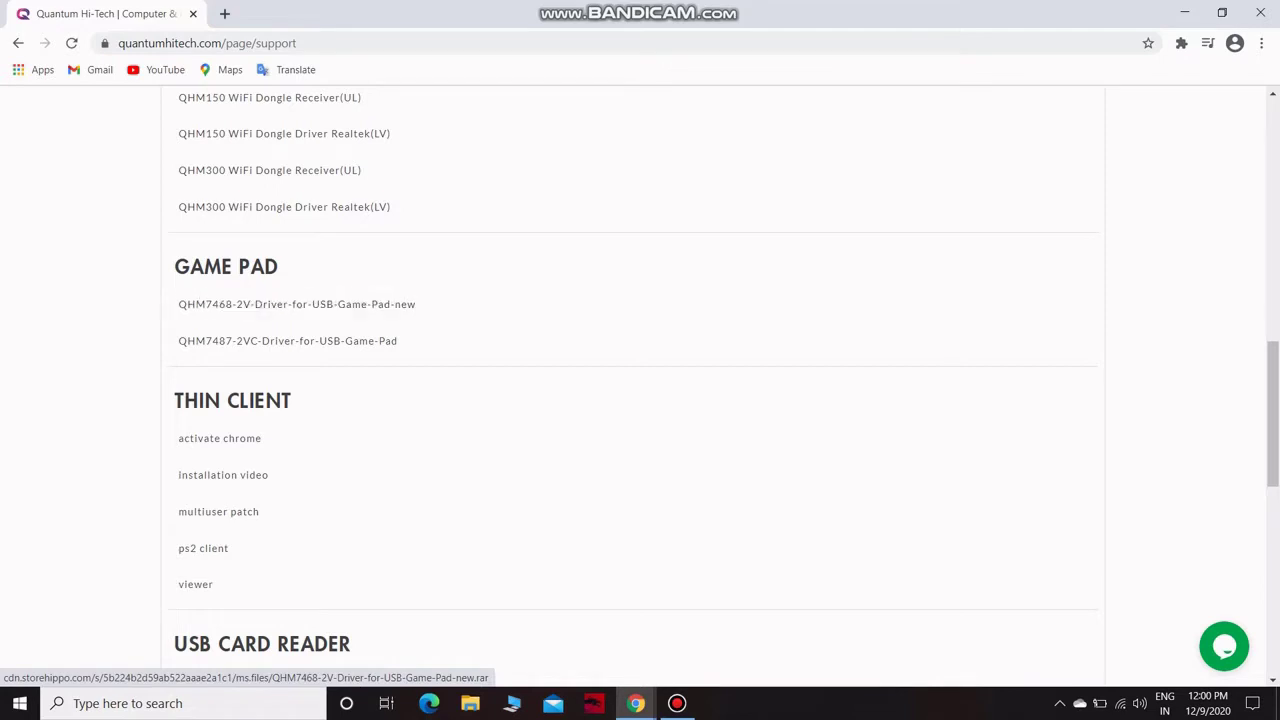
drag(178, 304, 416, 304)
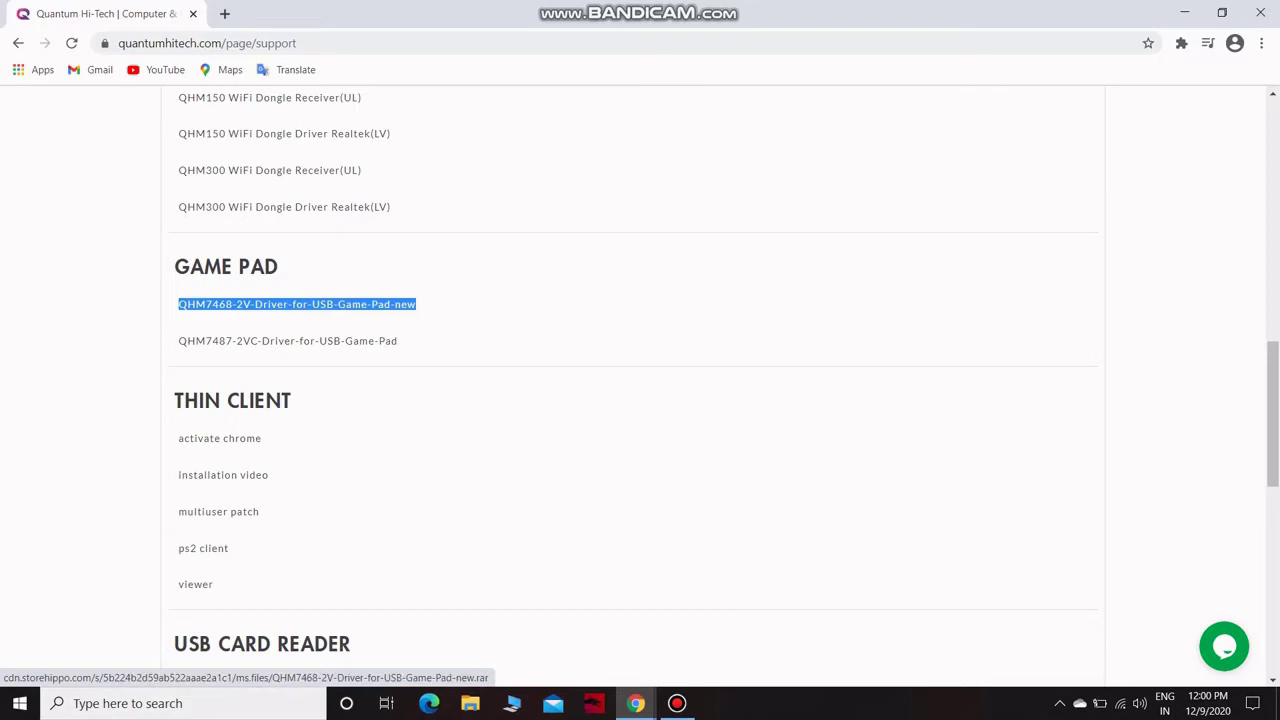
click(458, 308)
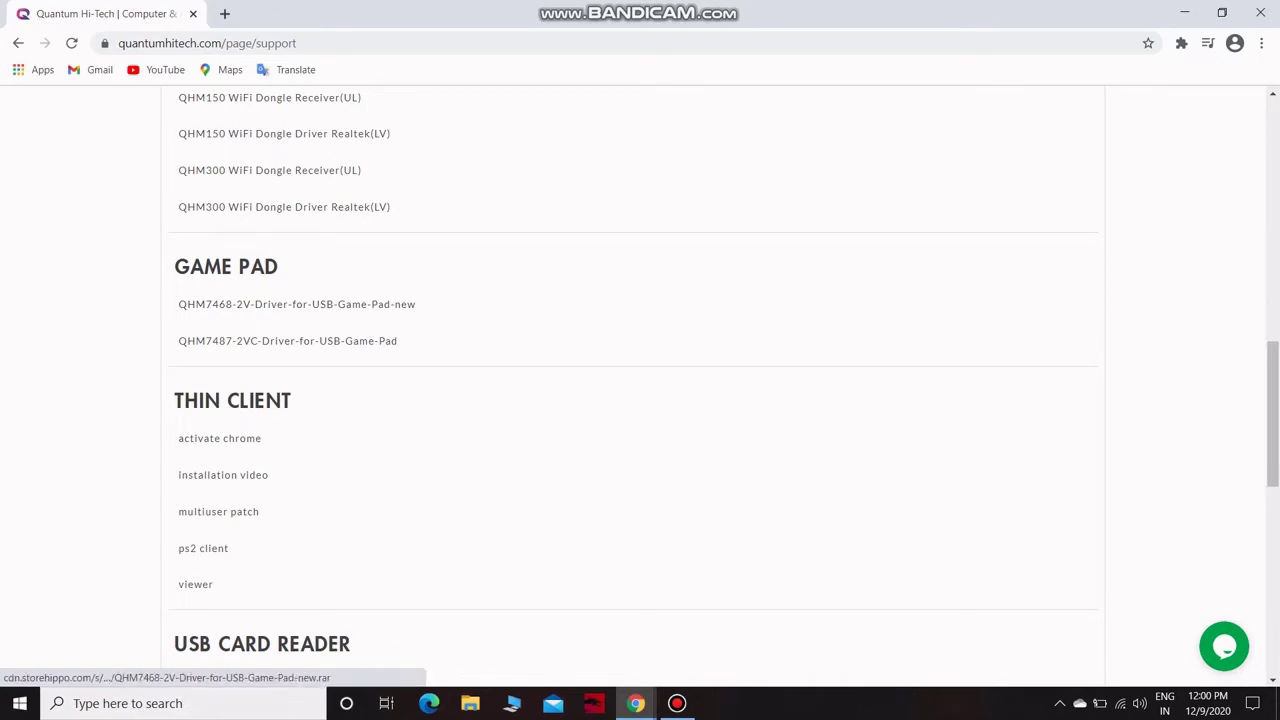
right_click(297, 304)
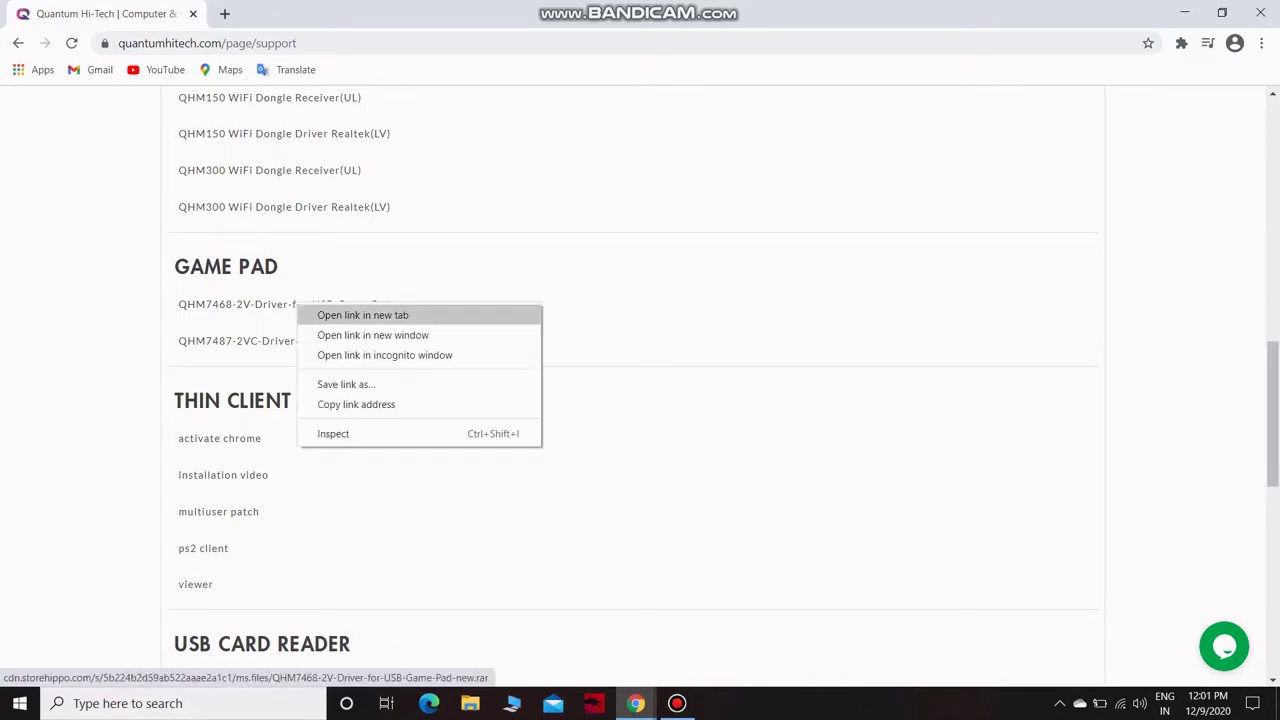
click(362, 315)
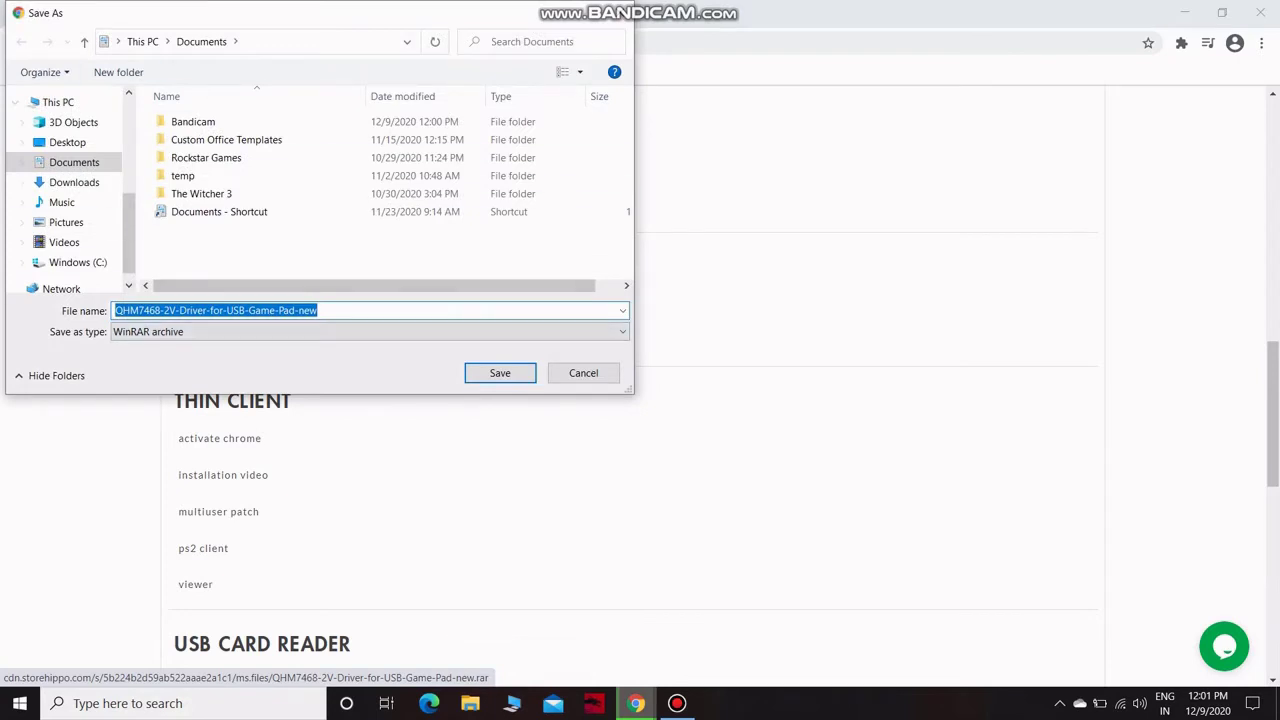
click(370, 332)
key(Up)
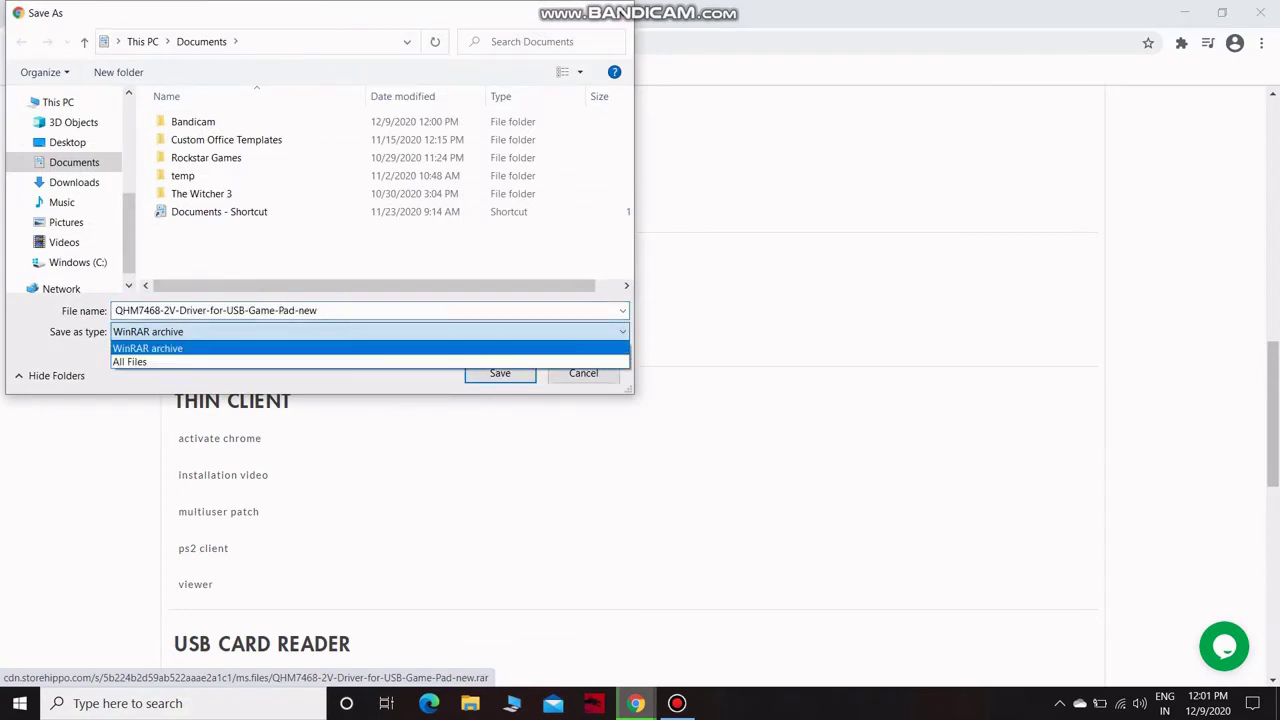
key(Return)
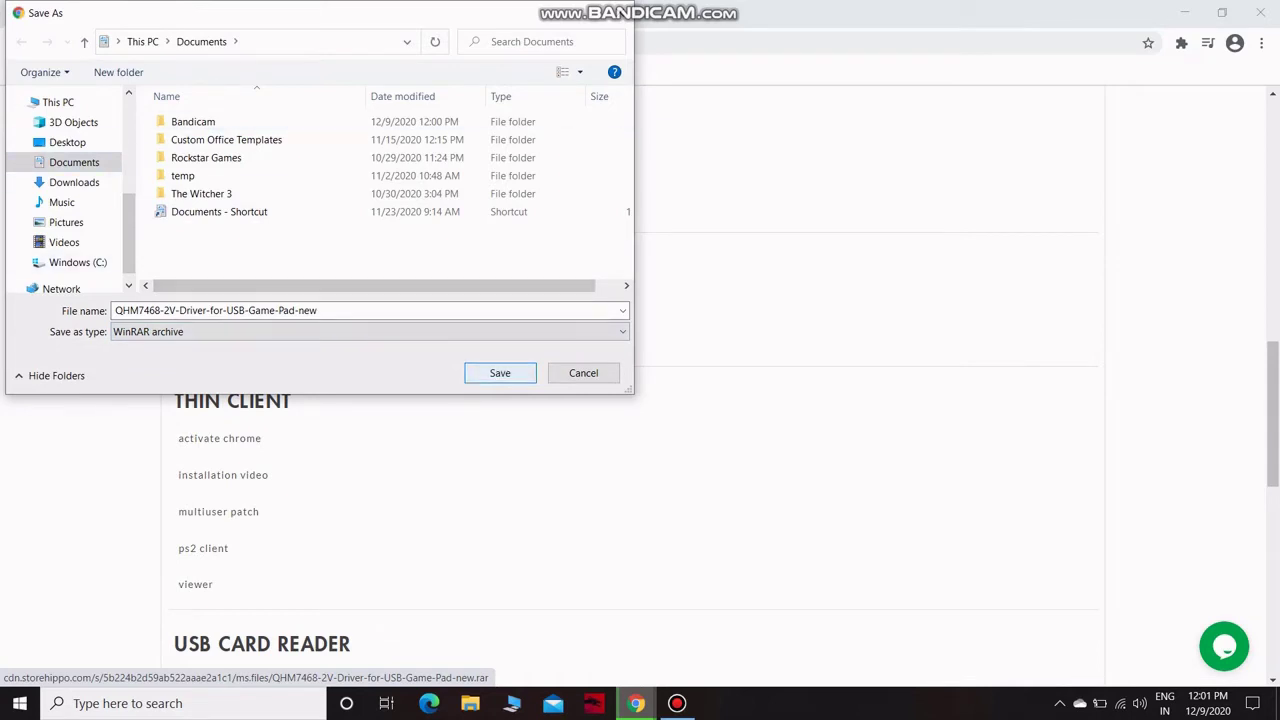
click(583, 373)
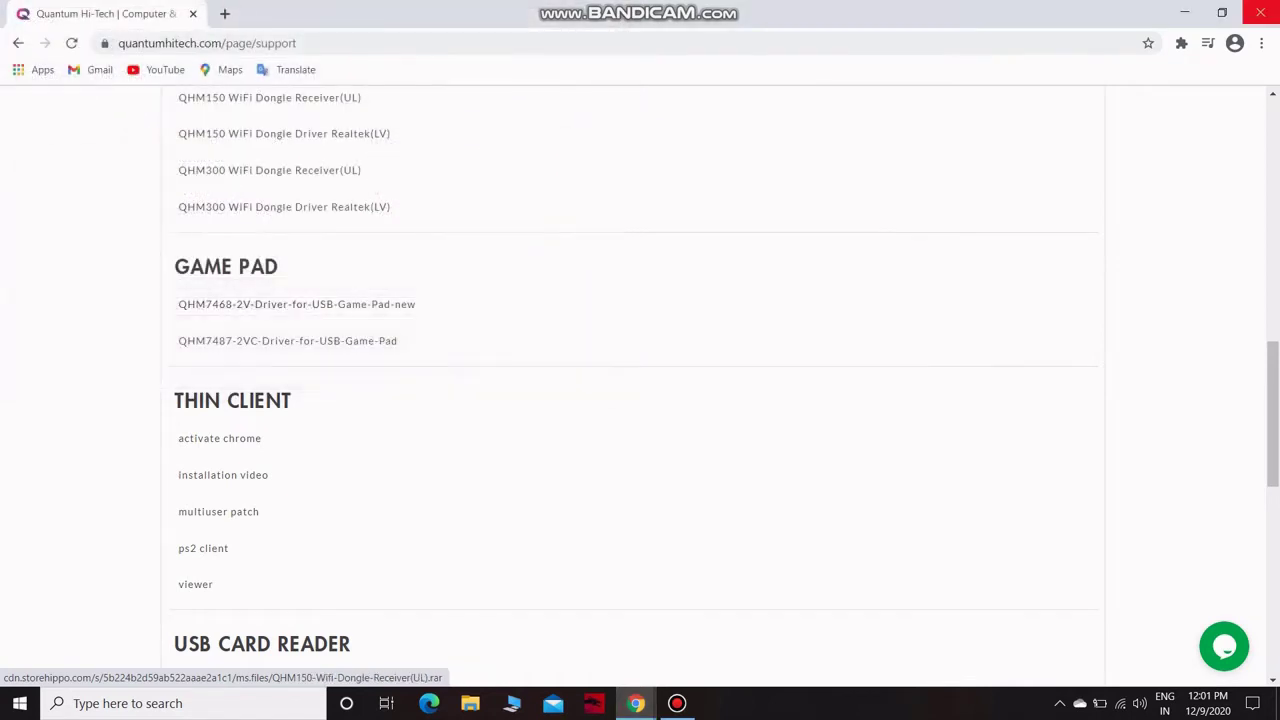
- Minimize the browser and open the QHM7468-2V-Driver-for-USB-Game-Pad-new archive from the user's Downloads folder
click(1184, 13)
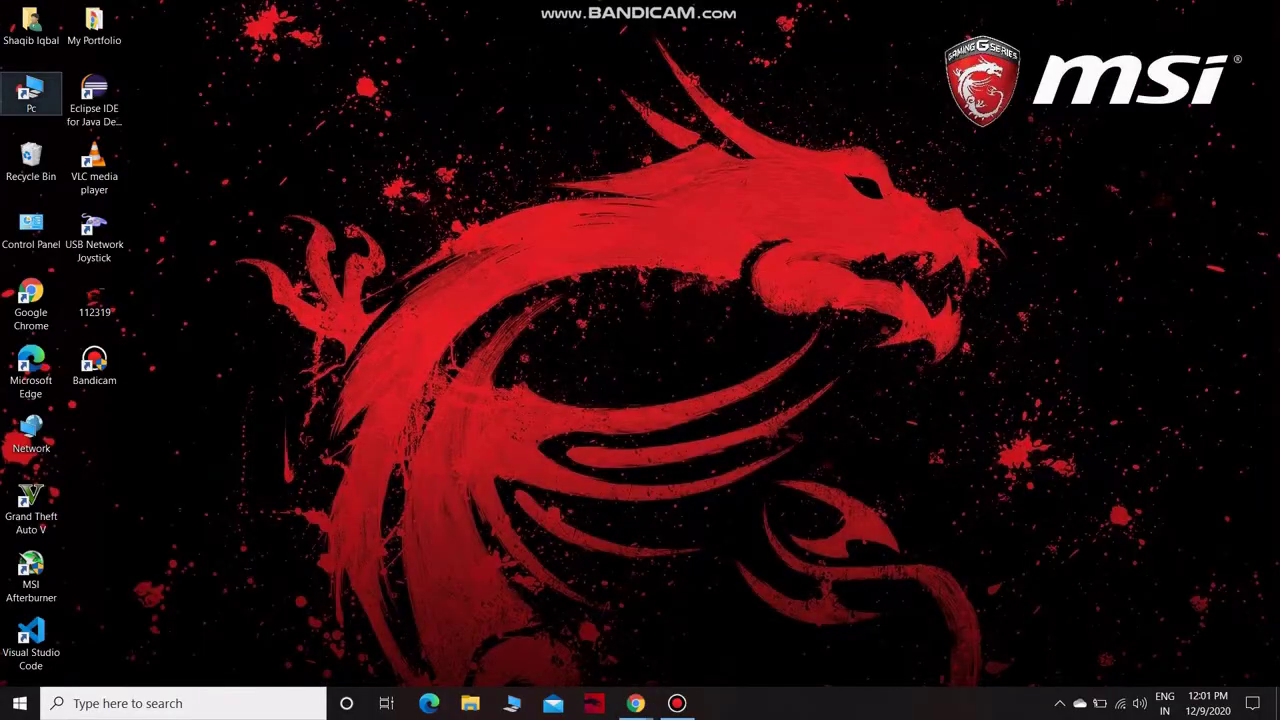
double_click(30, 25)
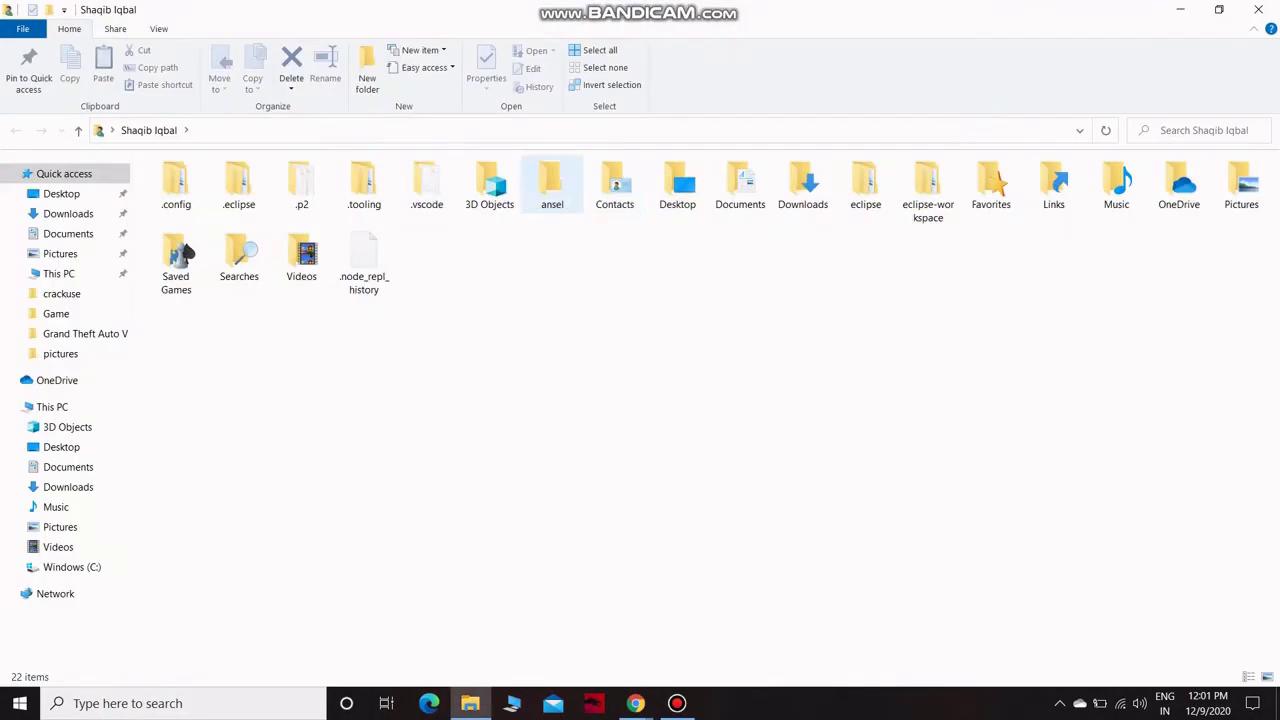
double_click(803, 185)
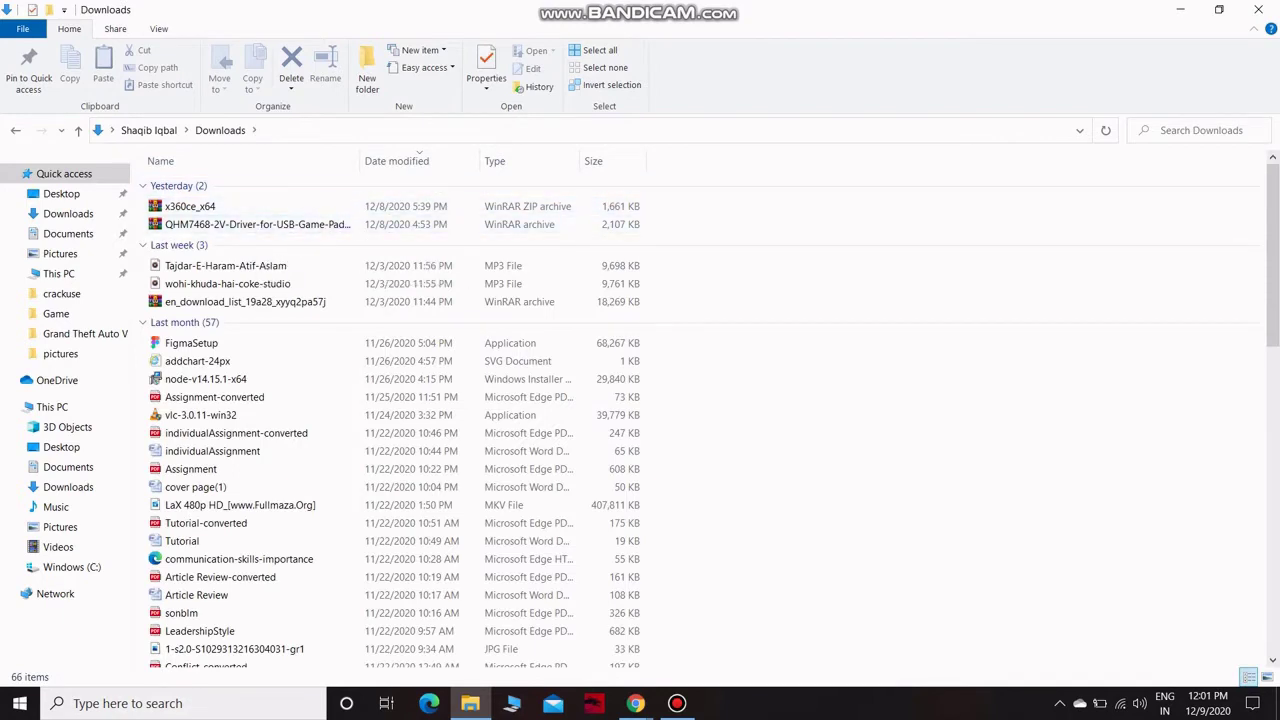
double_click(250, 224)
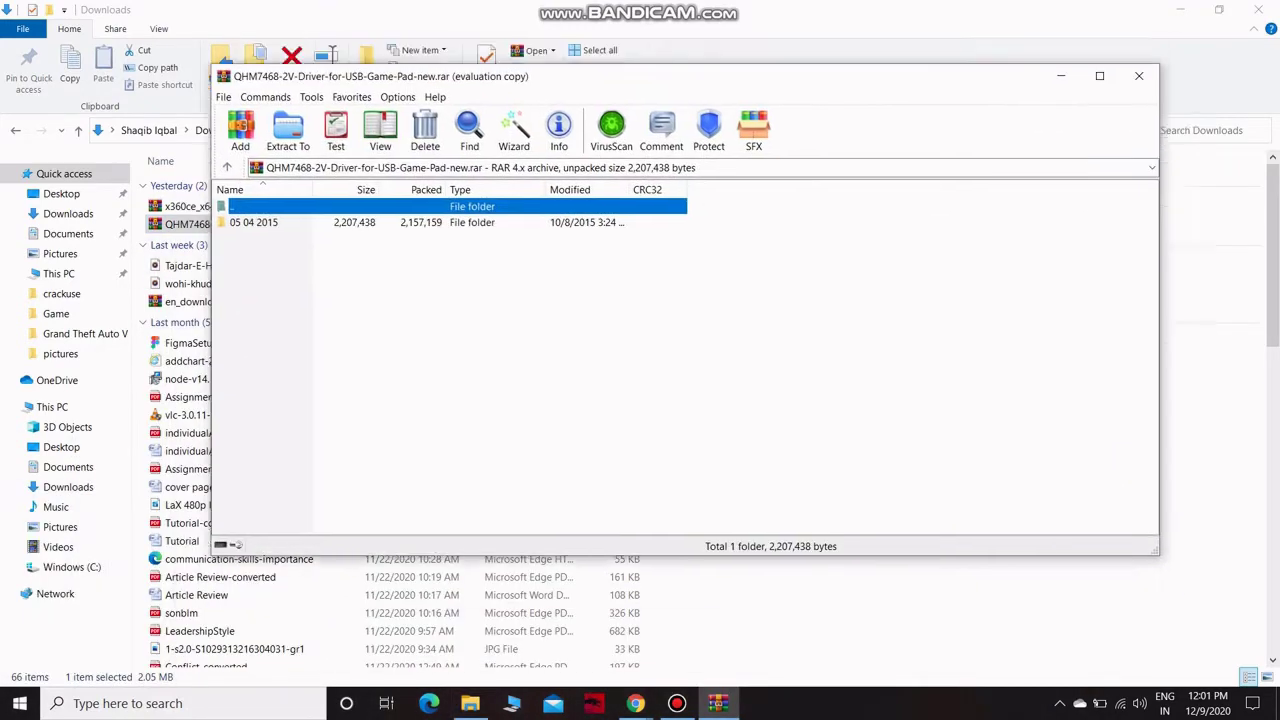
- Inspect the 807 Network Joystick application inside the archive's 05 04 2015 folder, and close the archive and Downloads windows
click(600, 380)
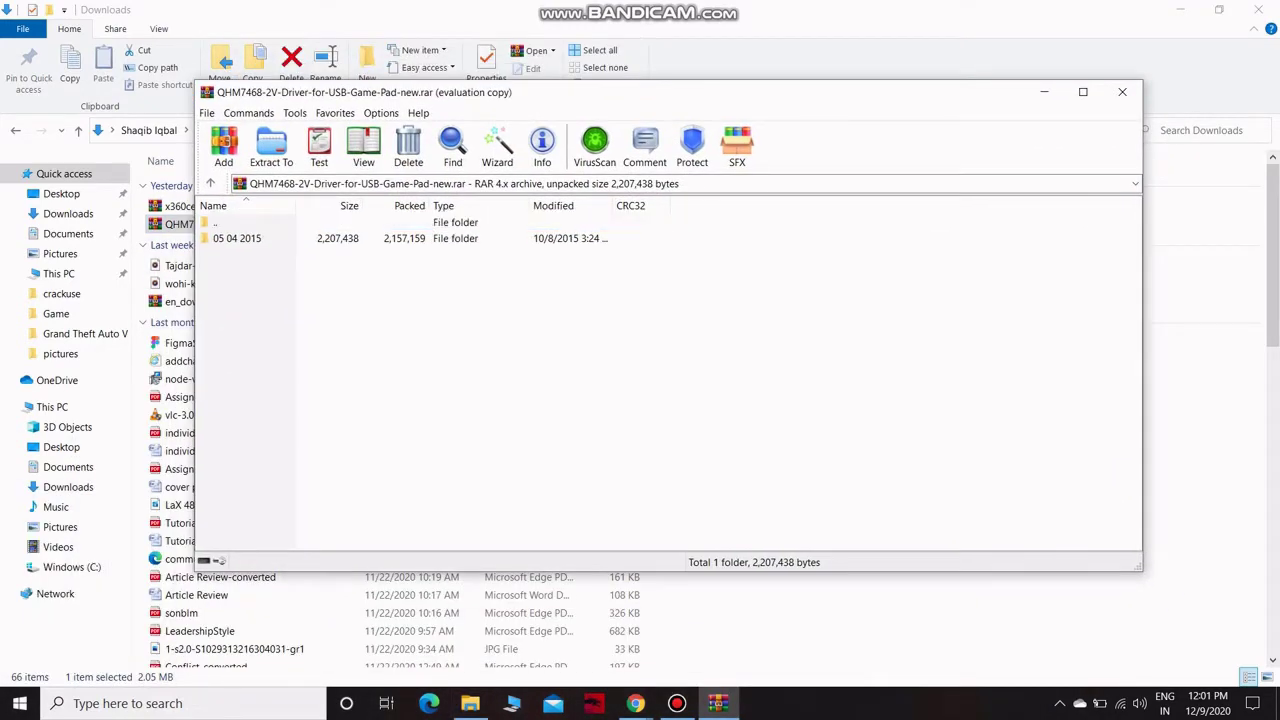
double_click(237, 239)
click(237, 254)
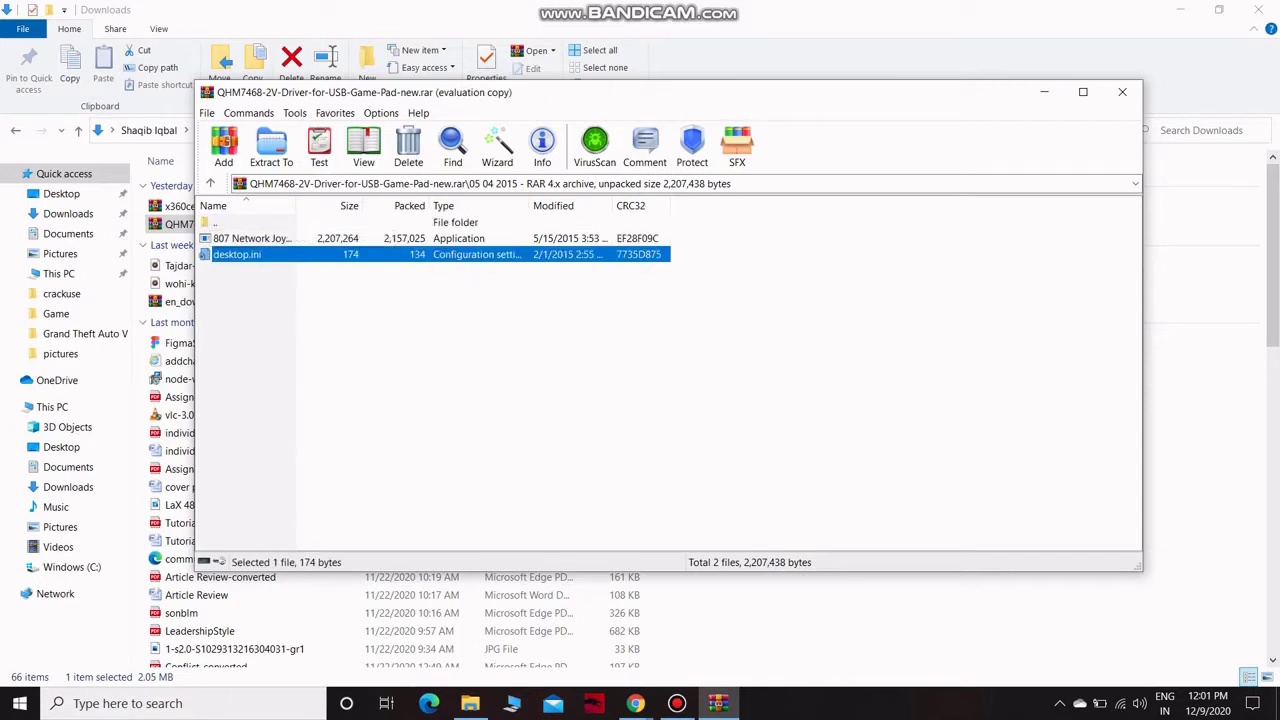
key(Up)
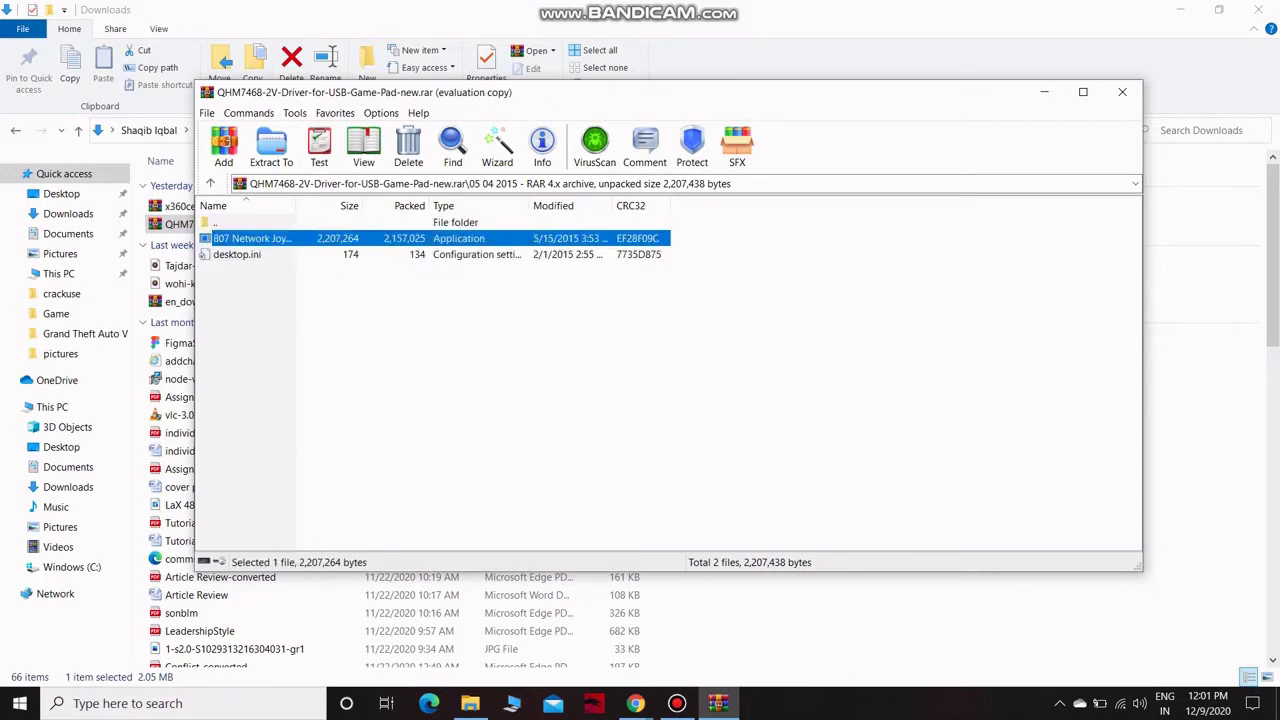
right_click(335, 238)
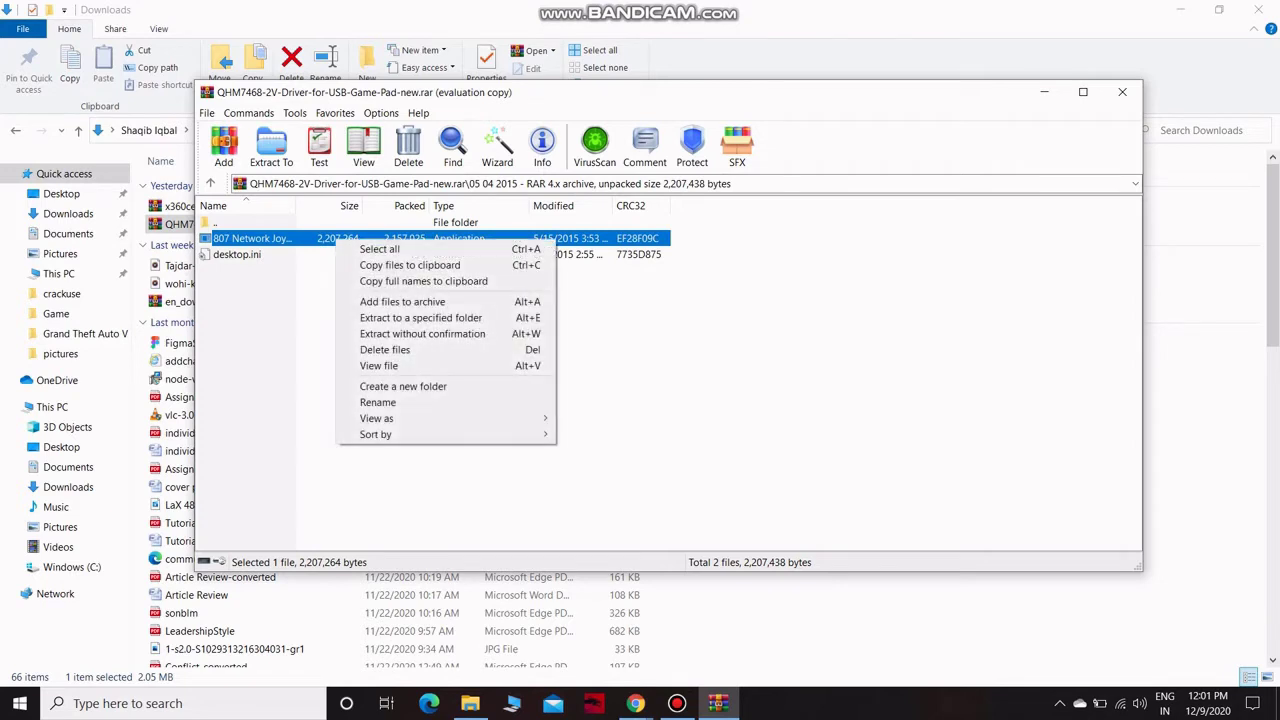
click(308, 320)
click(252, 238)
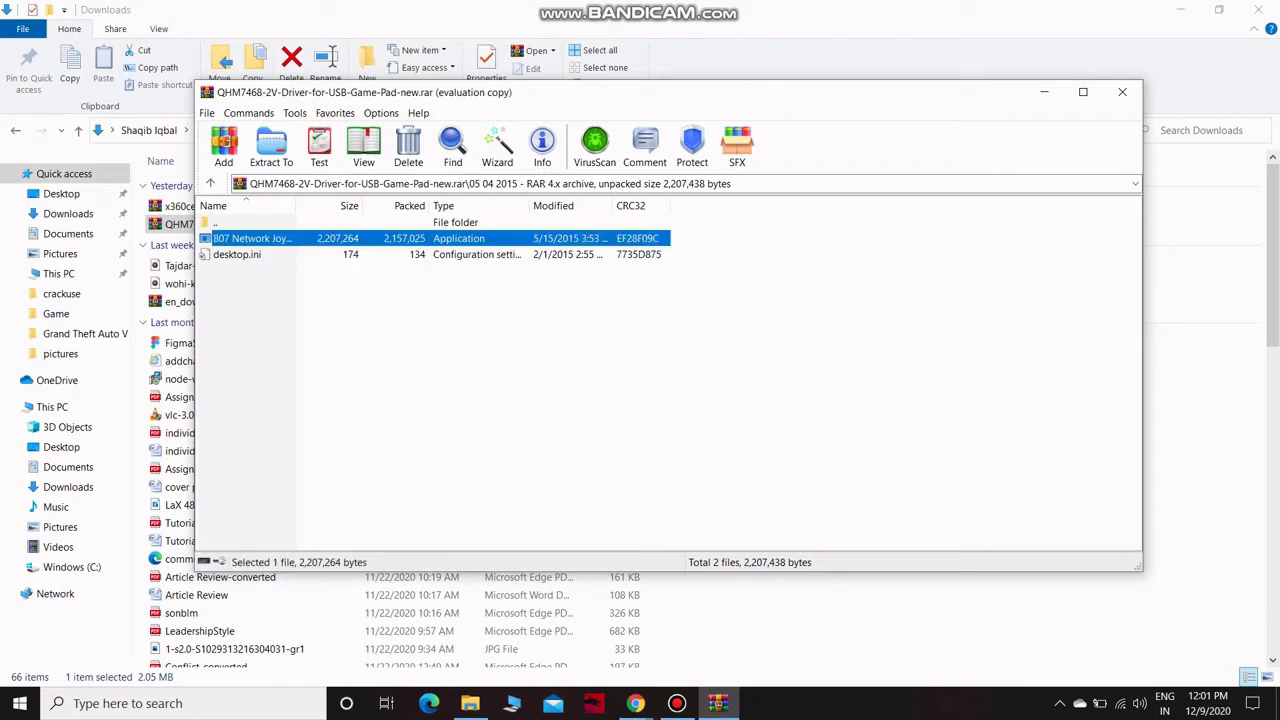
click(1122, 91)
click(1258, 9)
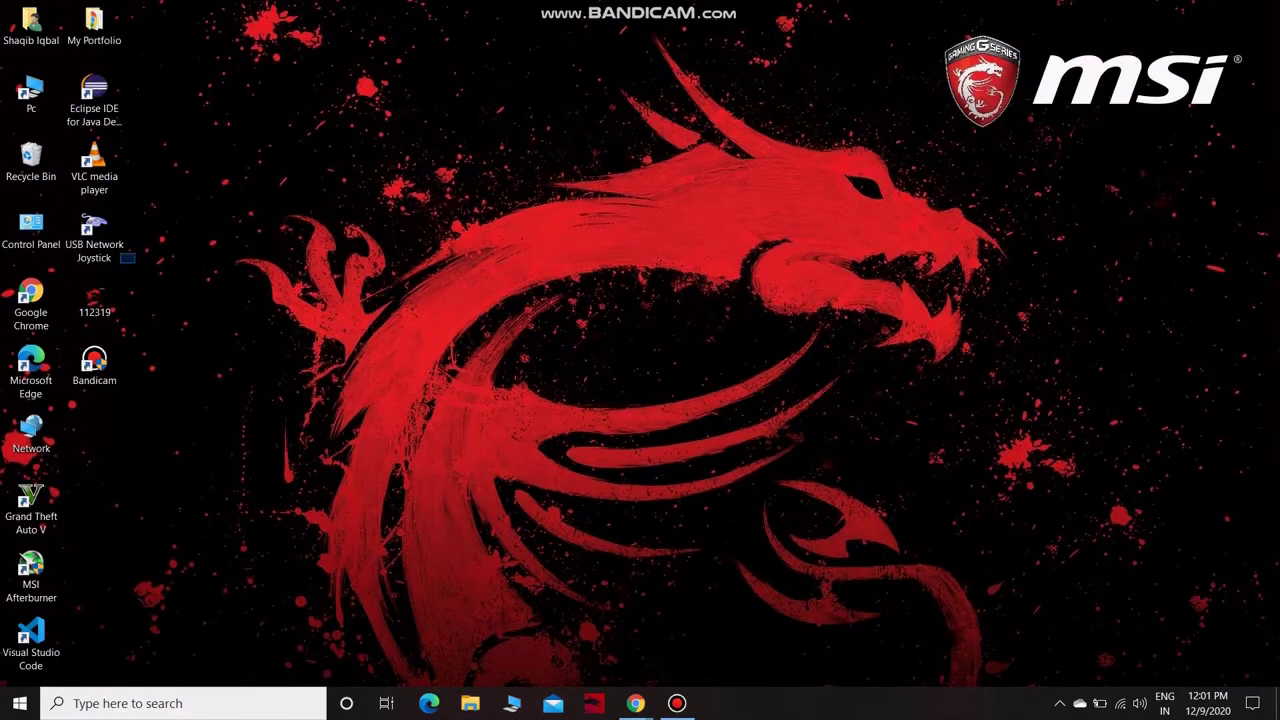
- Open the game controller settings from the USB Network Joystick desktop shortcut and show the joystick's properties
double_click(94, 235)
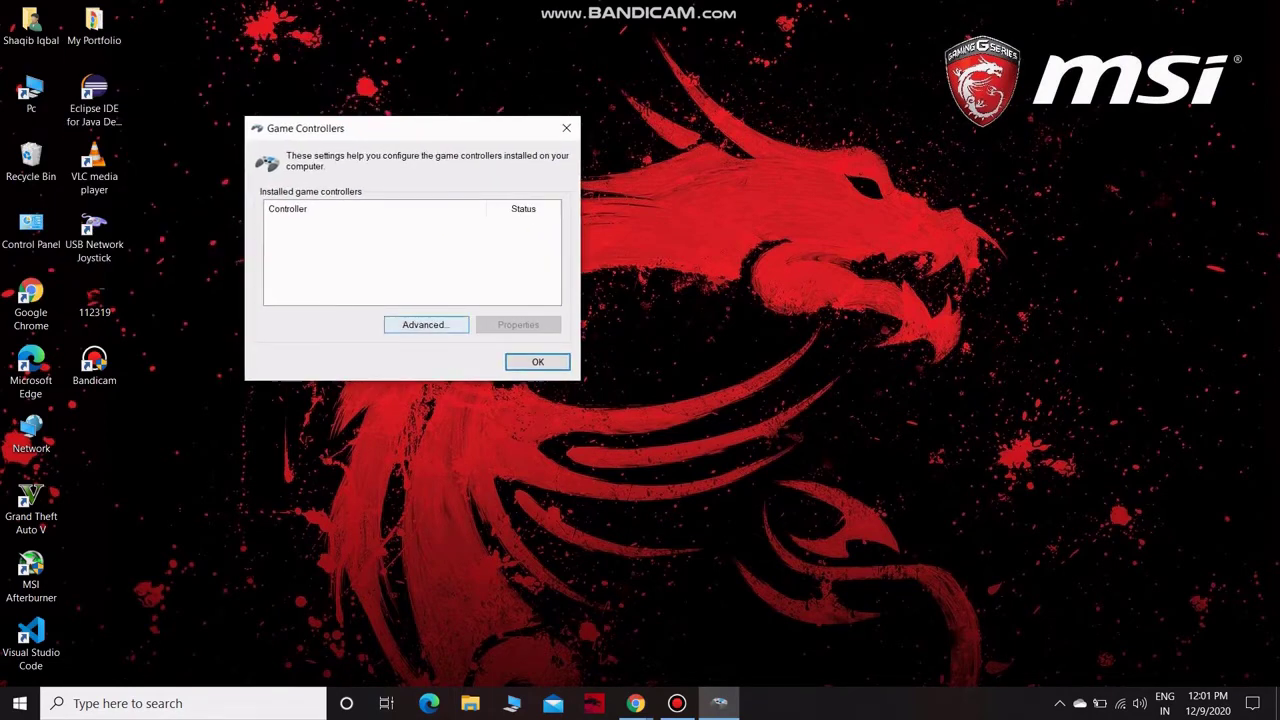
click(538, 362)
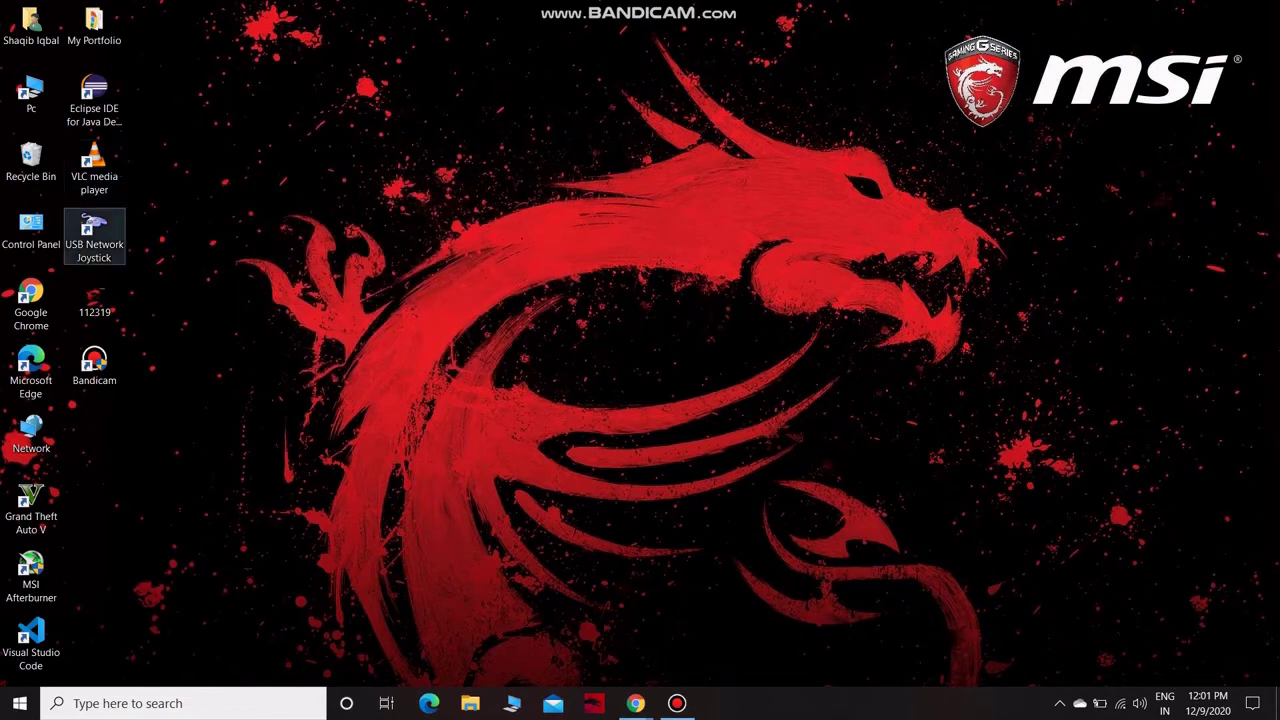
double_click(94, 232)
drag(200, 68, 294, 140)
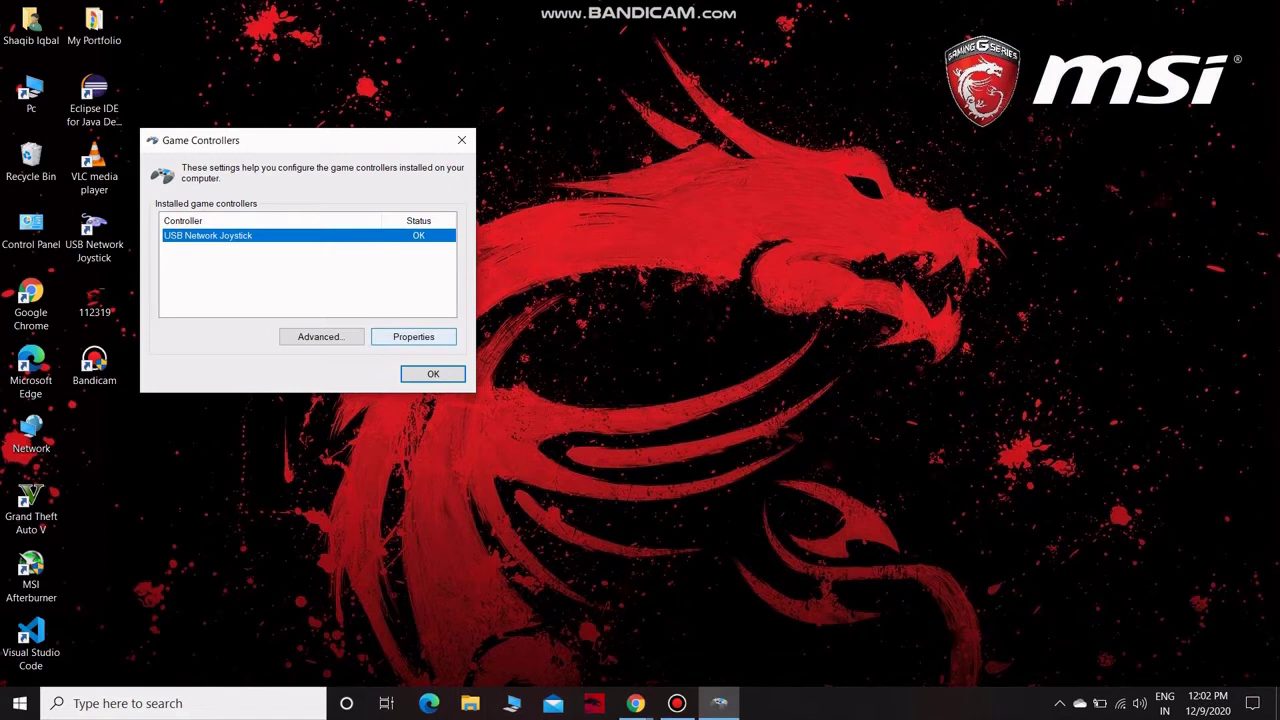
drag(320, 141, 676, 171)
click(541, 369)
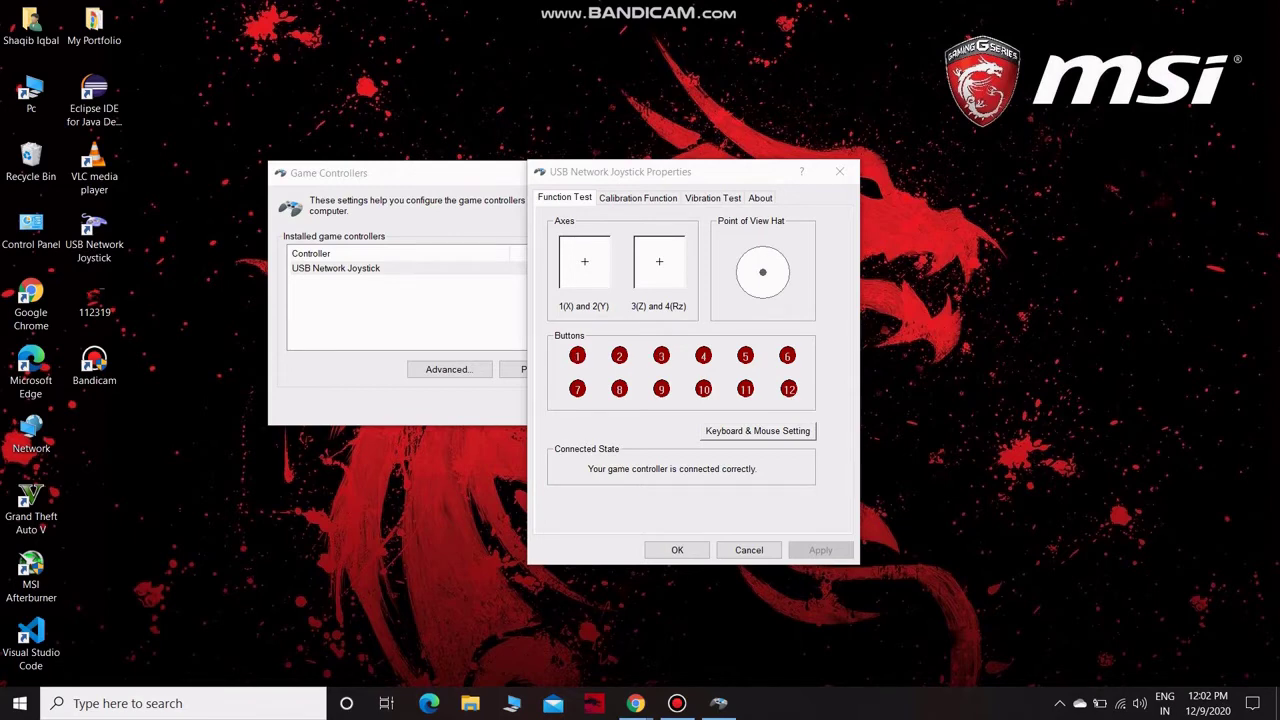
- Examine the joystick's calibration function and lower the vibration strength in the vibration test
click(638, 198)
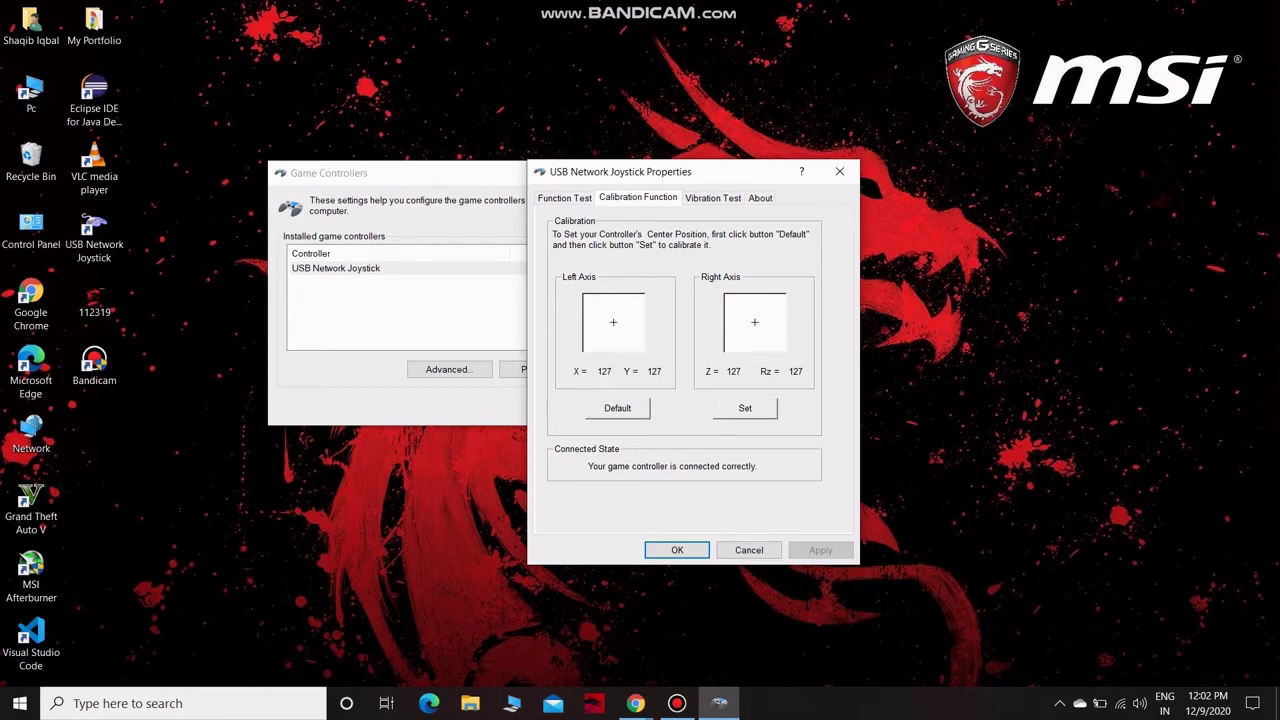
click(713, 198)
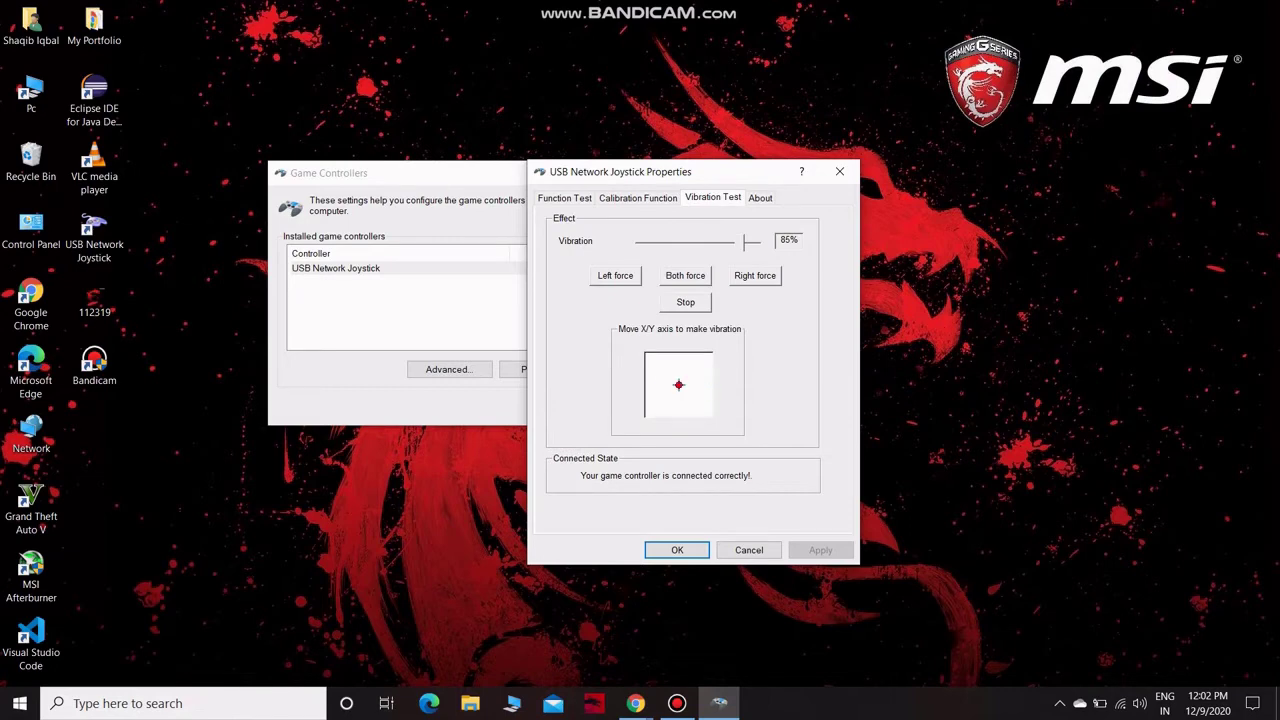
drag(744, 242, 707, 242)
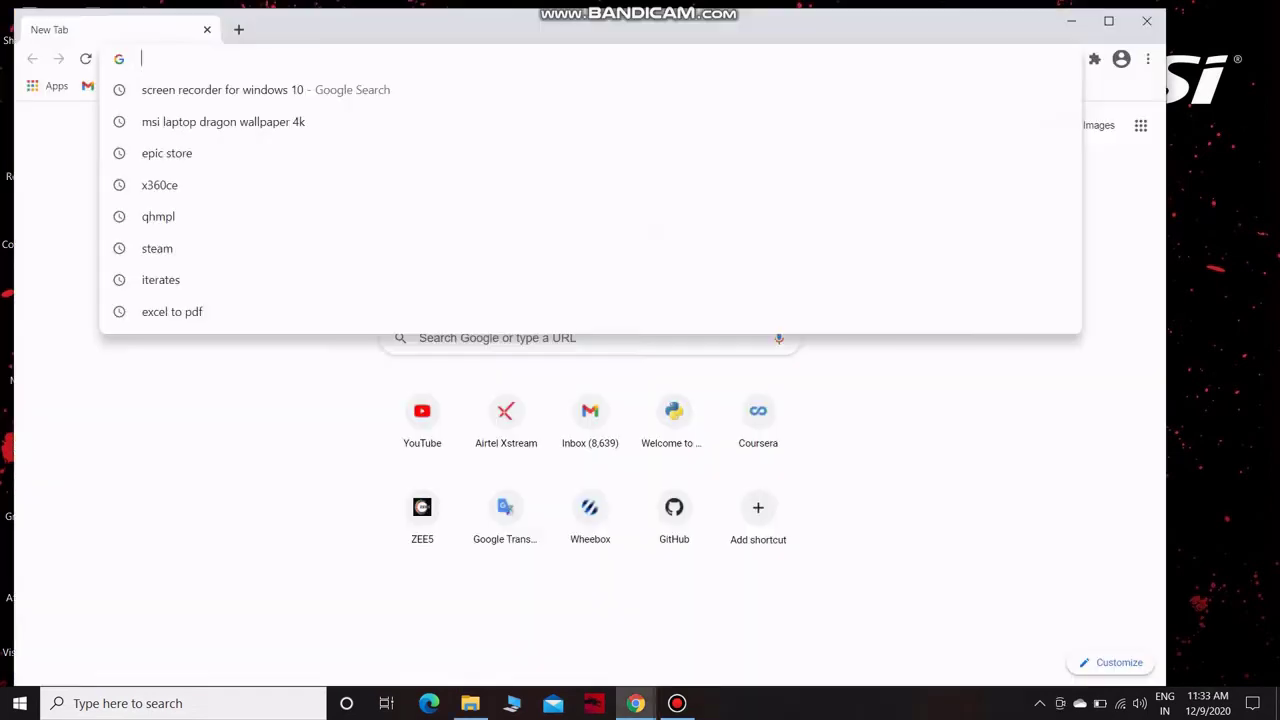
- Search Google for x360ce in Chrome
text(X)
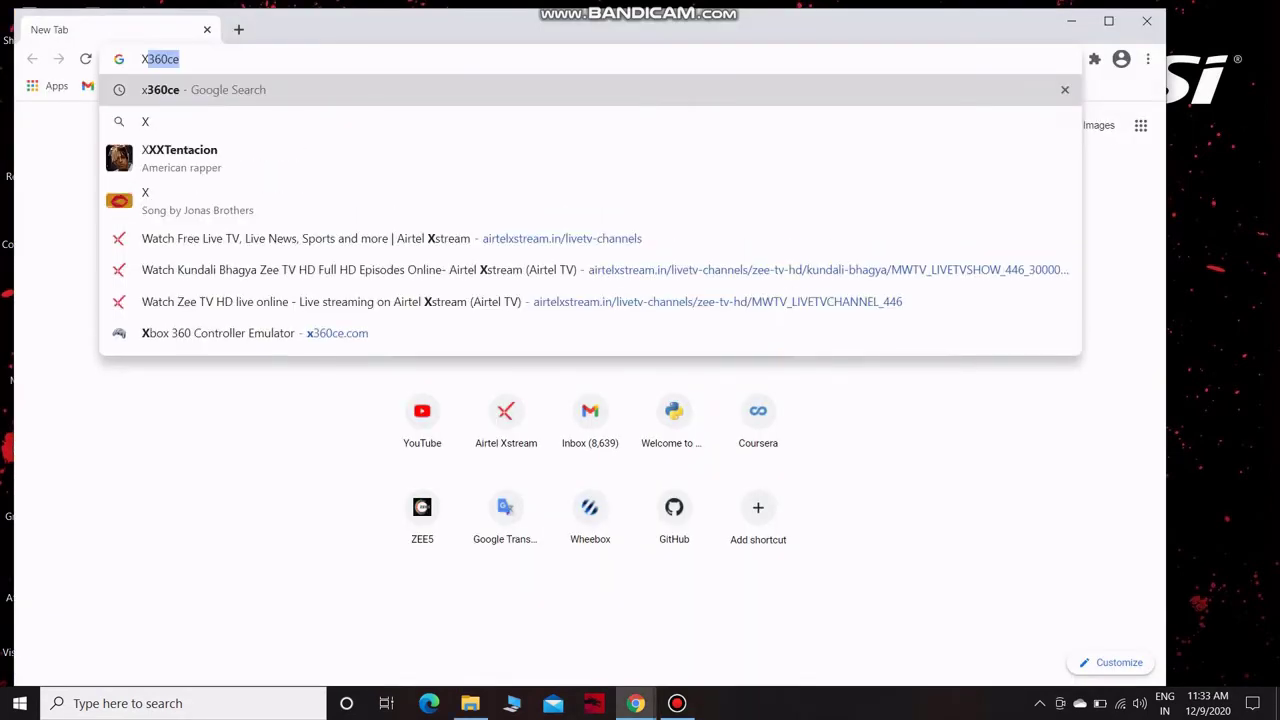
text(3)
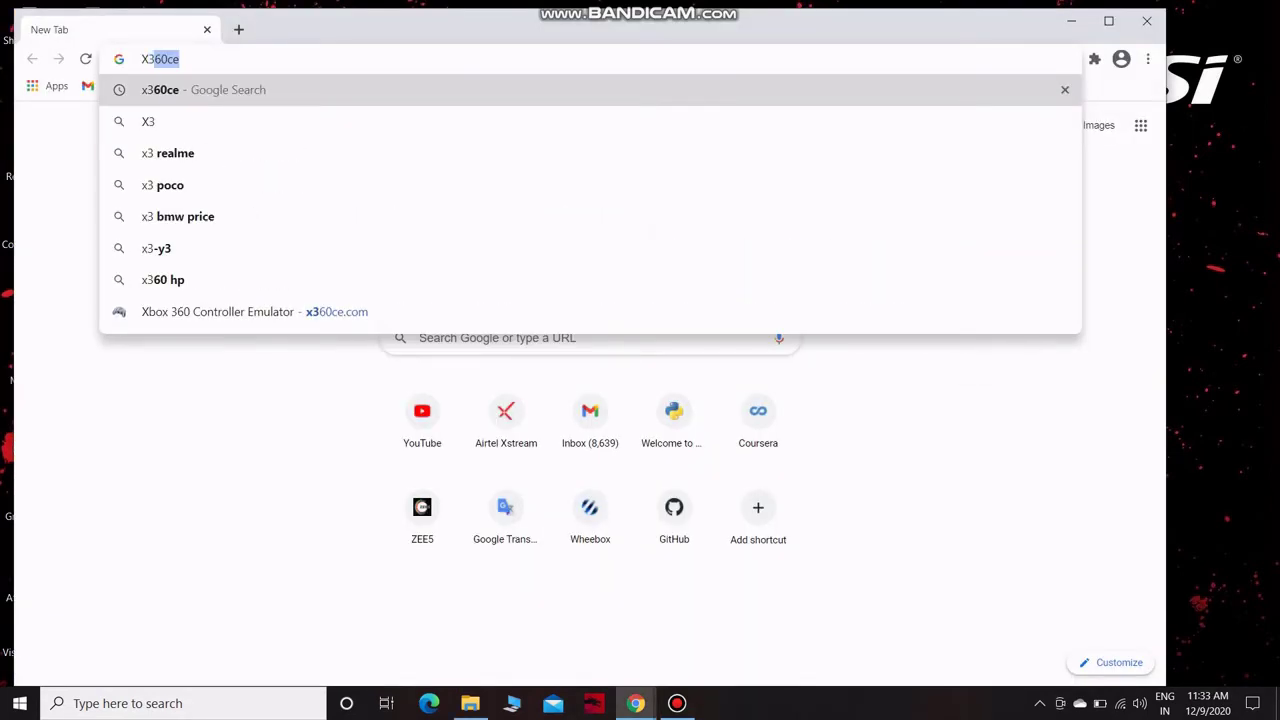
key(Return)
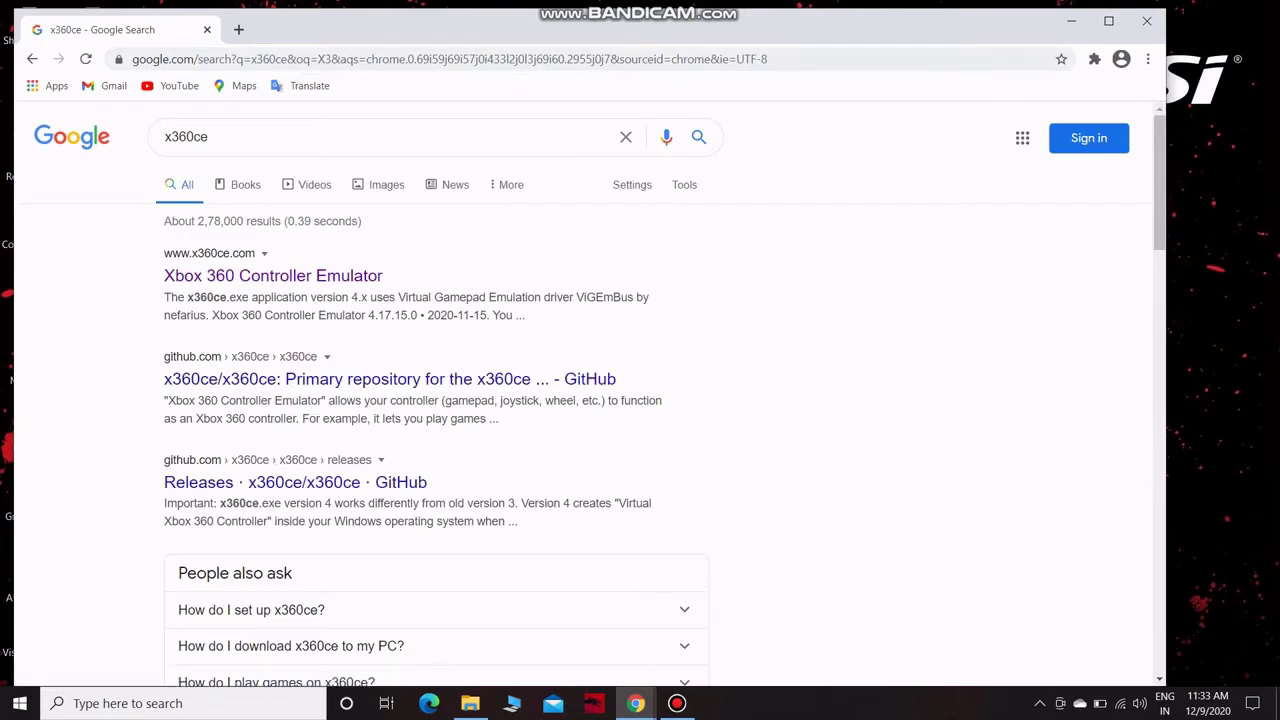
- Maximize the browser window and open the Xbox 360 Controller Emulator website at its version 4.x download section
drag(1109, 9, 1109, 0)
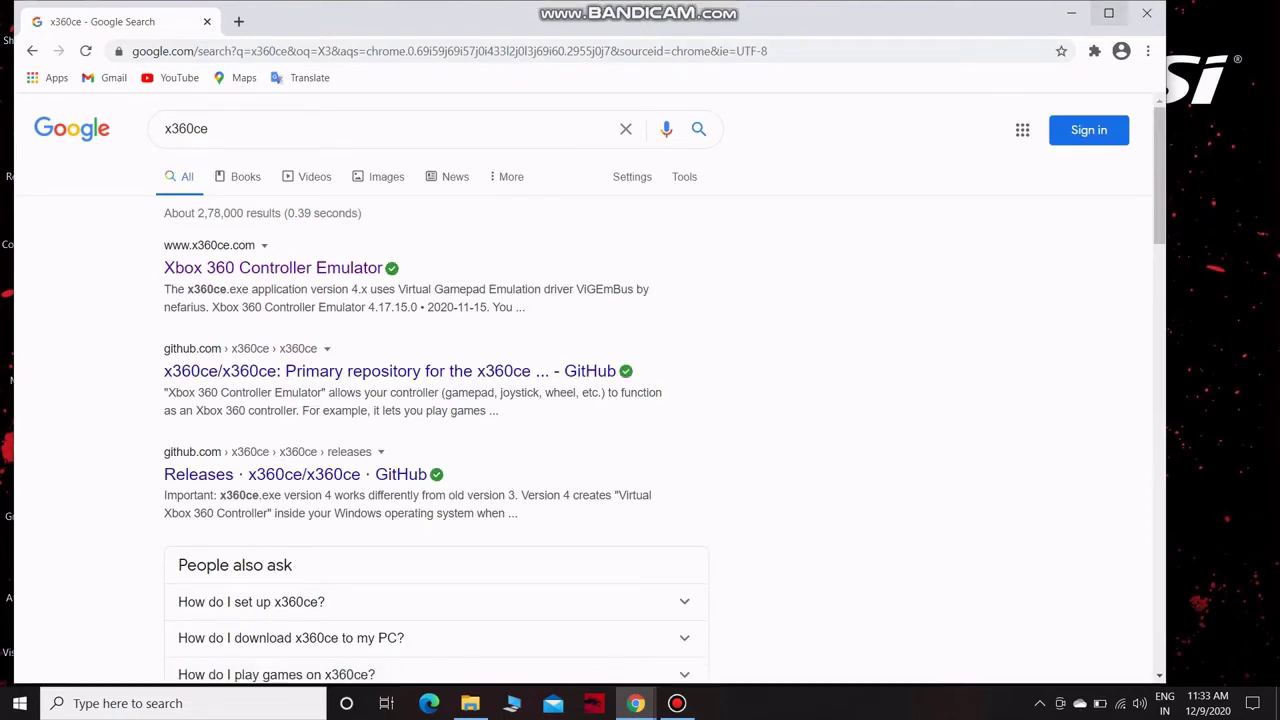
click(7, 305)
click(1108, 13)
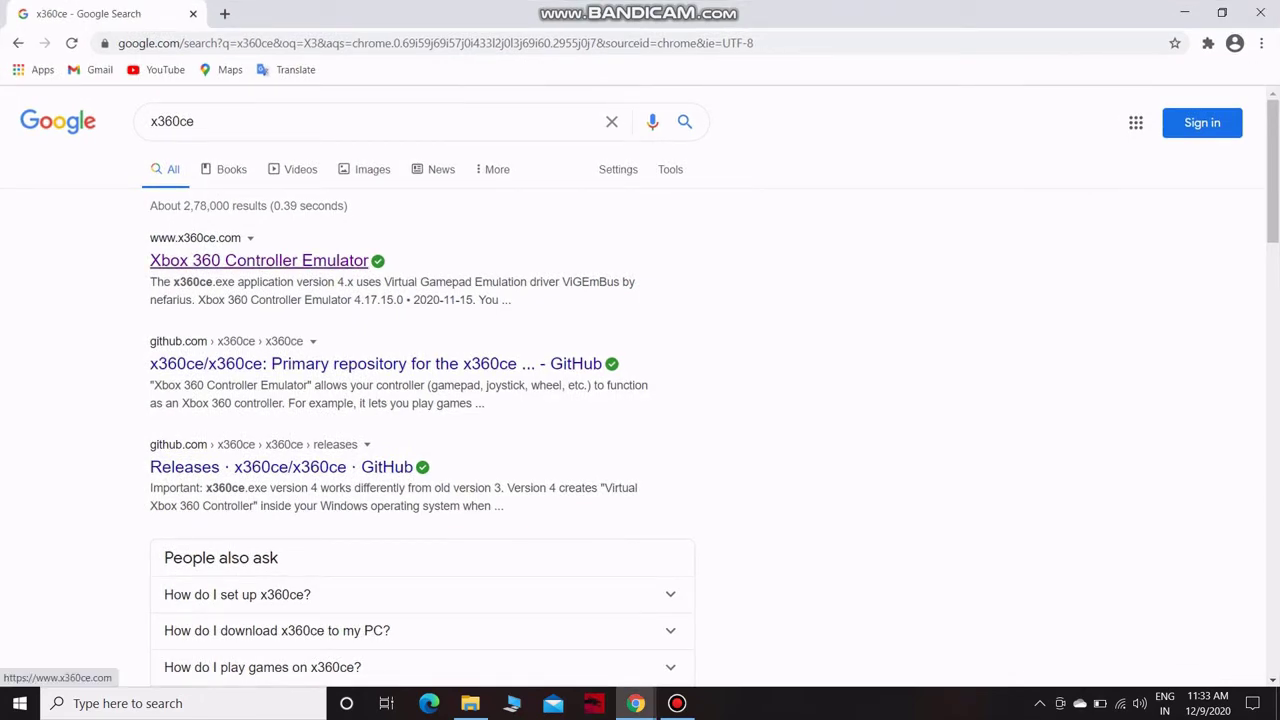
click(259, 260)
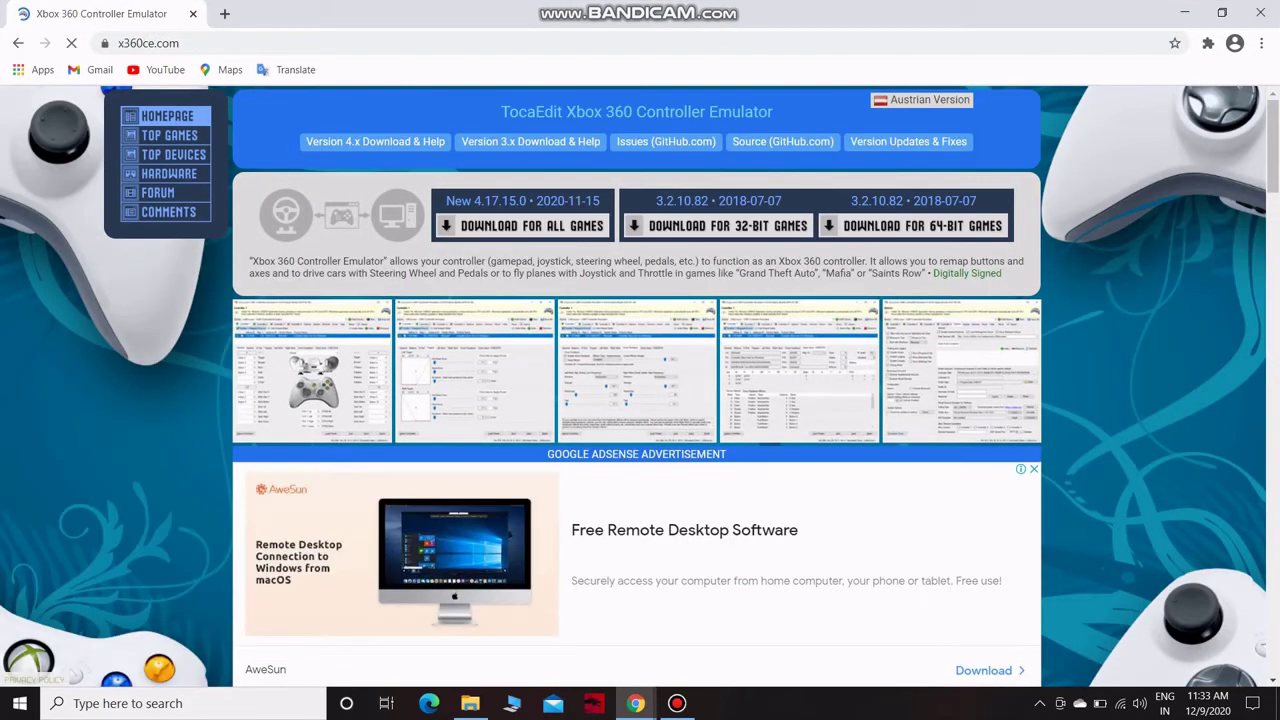
scroll(636, 386, down, 2)
scroll(636, 386, down, 8)
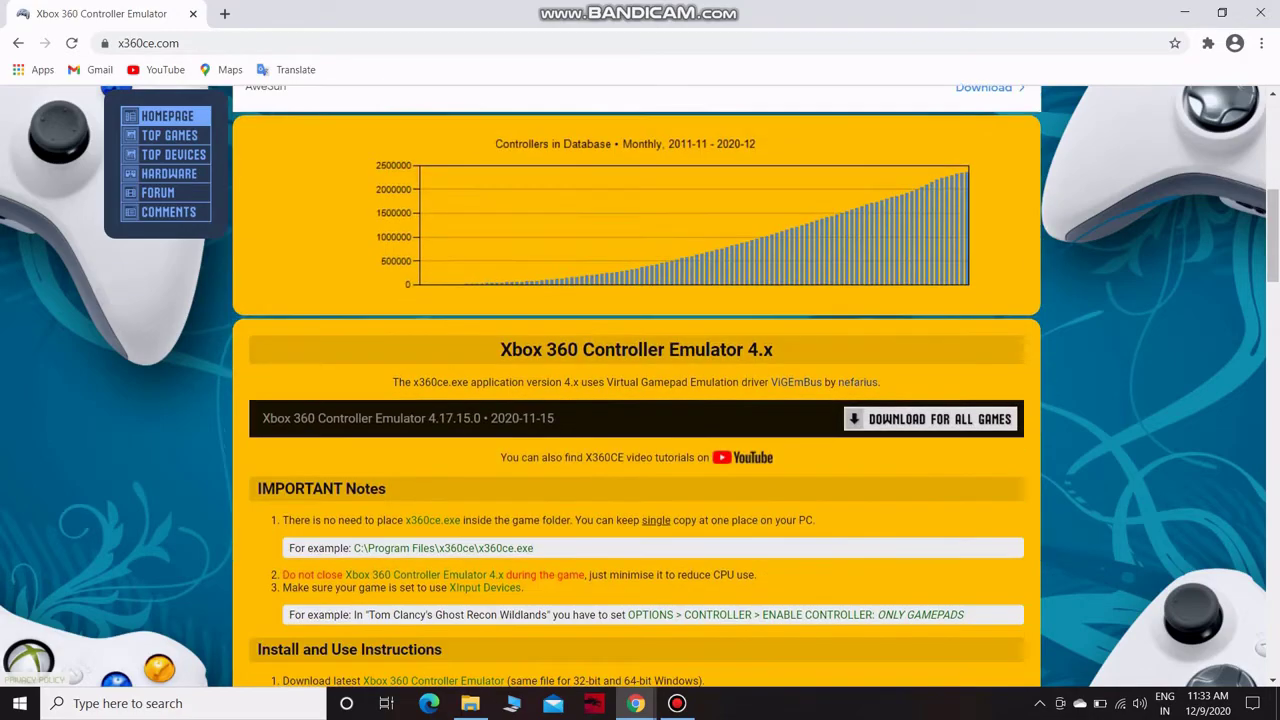
- Examine the Xbox 360 Controller Emulator page's installation notes and the troubleshooting steps for GamePad device type and PAD1 mapping
scroll(636, 386, down, 10)
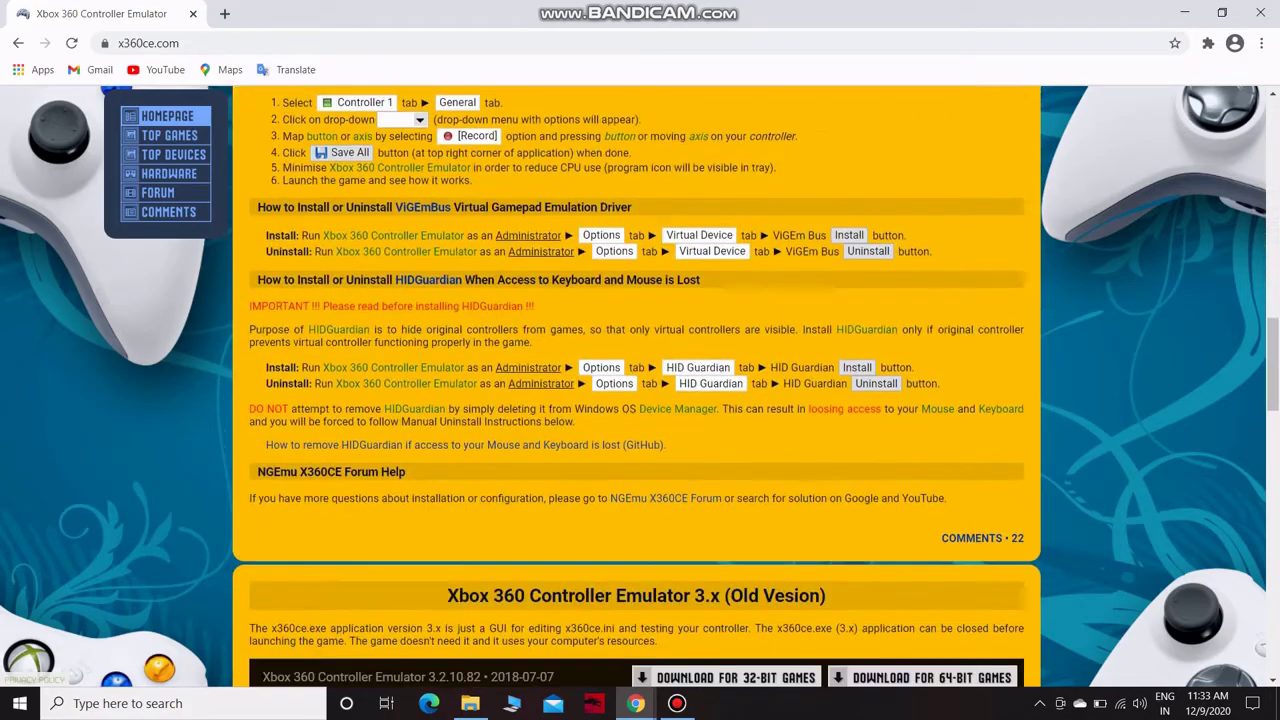
scroll(636, 386, down, 2)
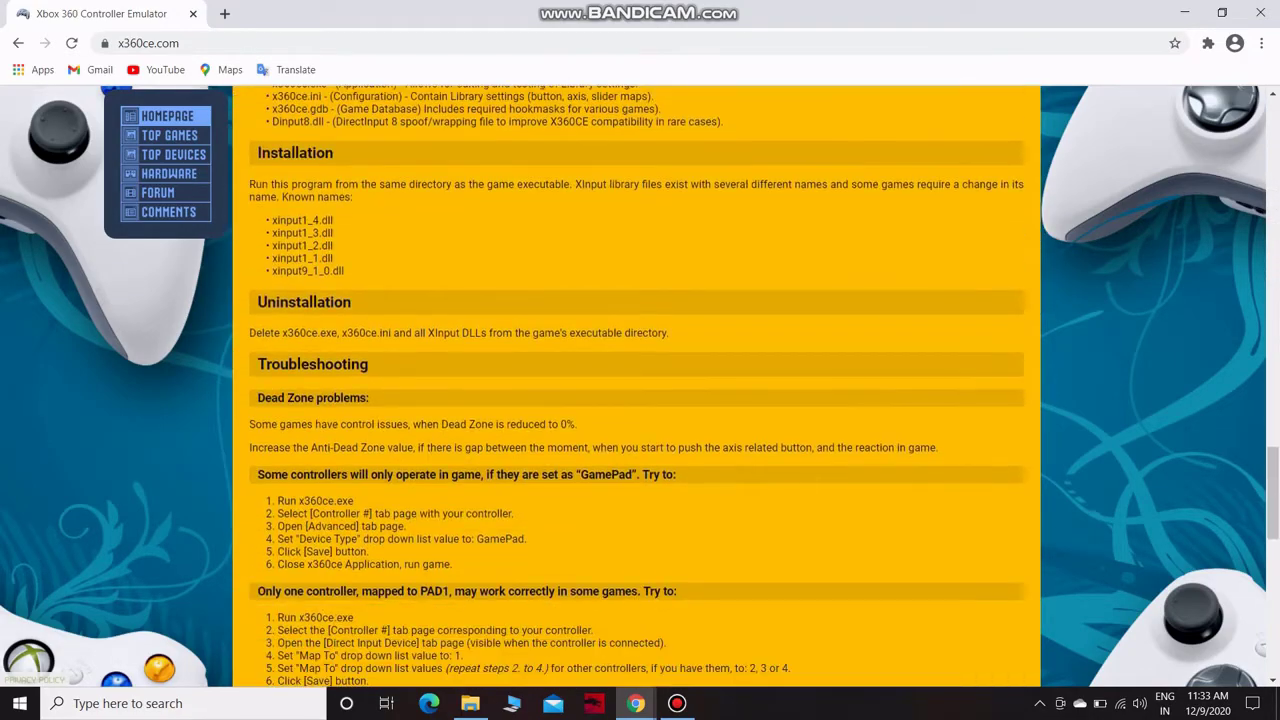
drag(249, 184, 344, 272)
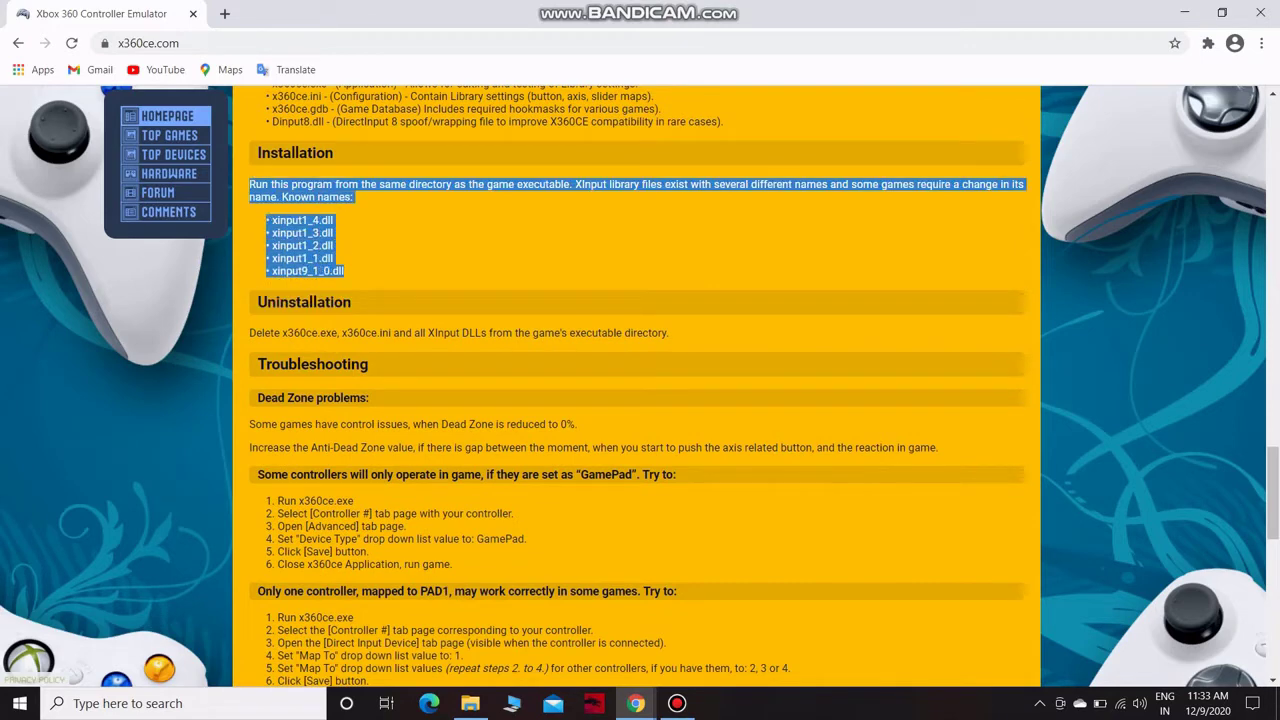
click(400, 262)
scroll(636, 386, down, 3)
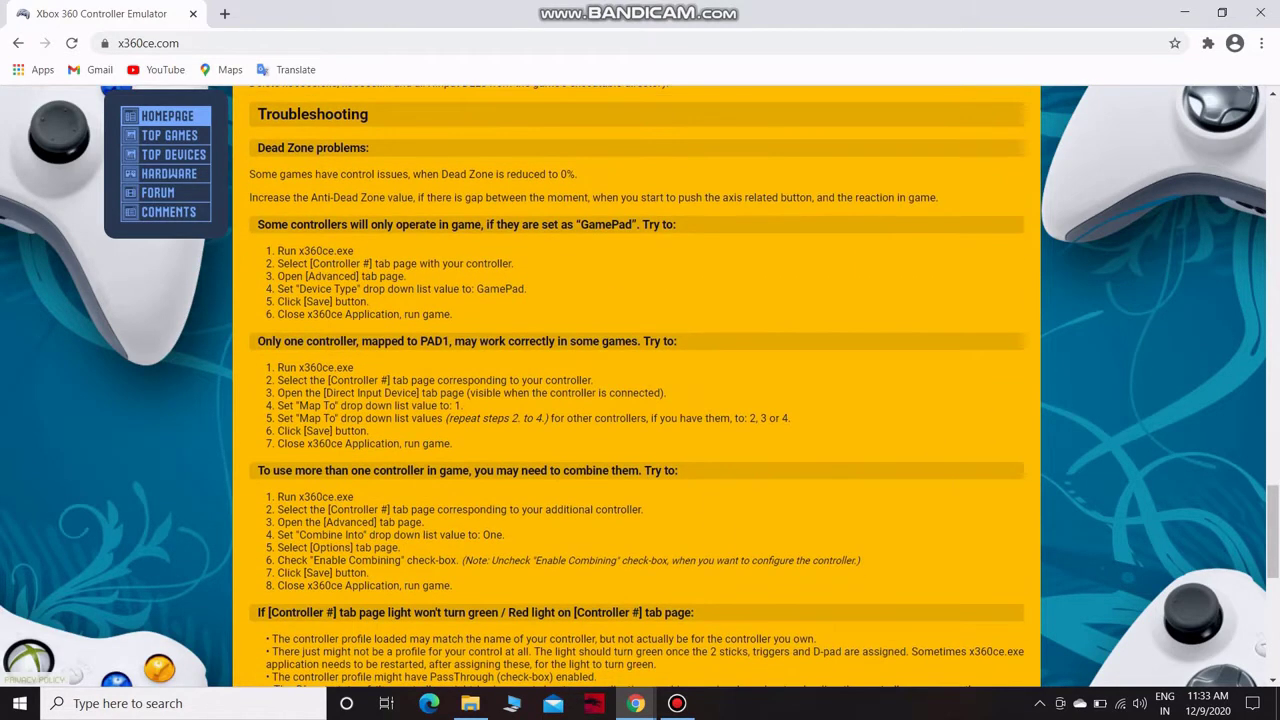
drag(266, 250, 453, 315)
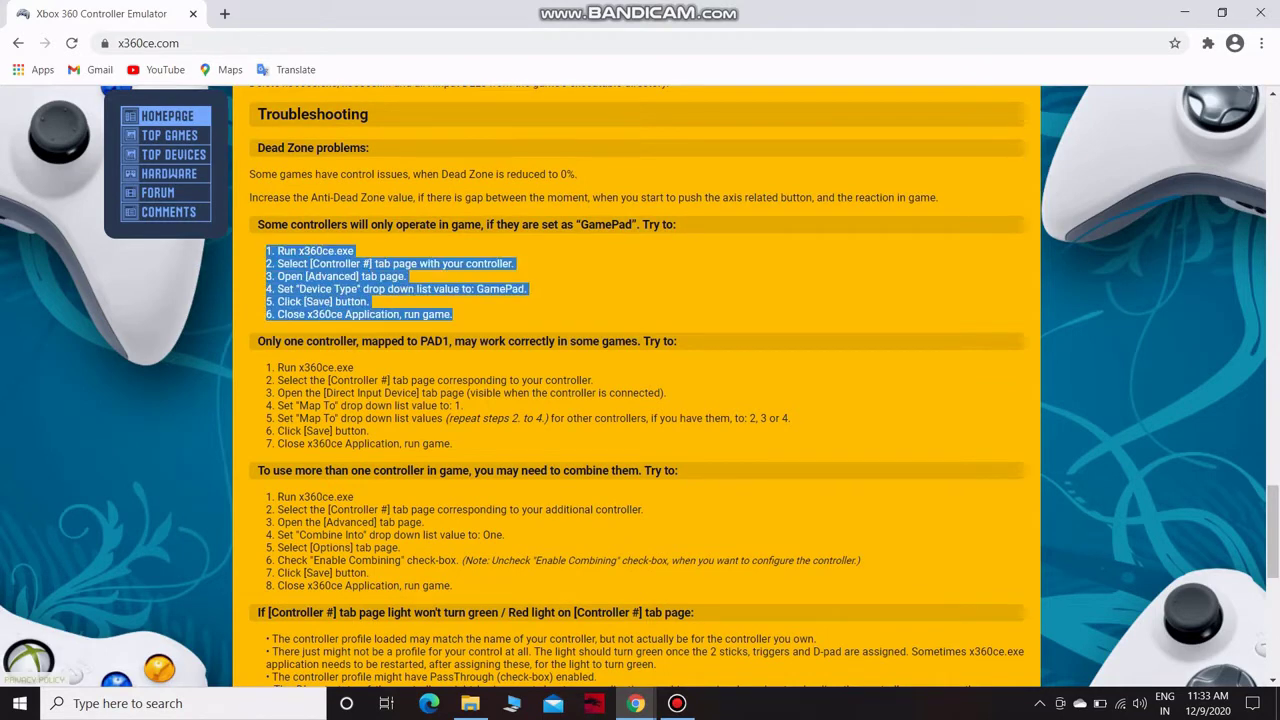
click(414, 290)
scroll(636, 386, down, 2)
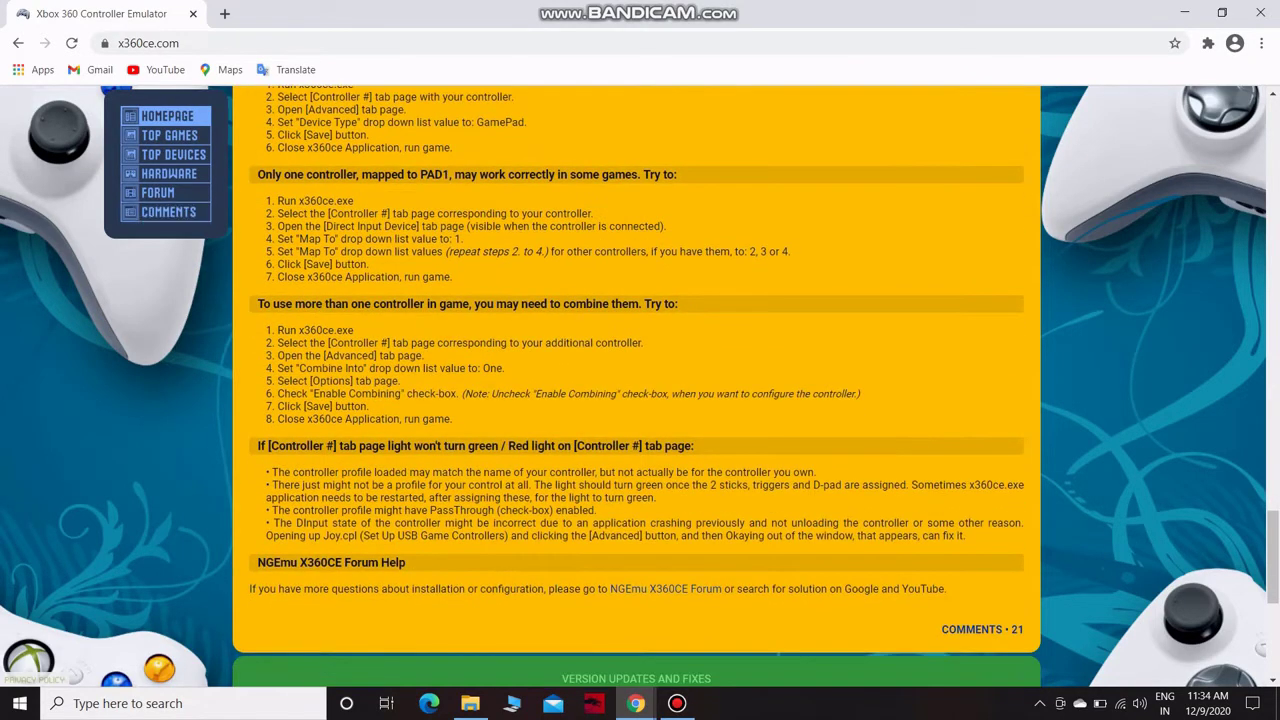
drag(266, 200, 453, 277)
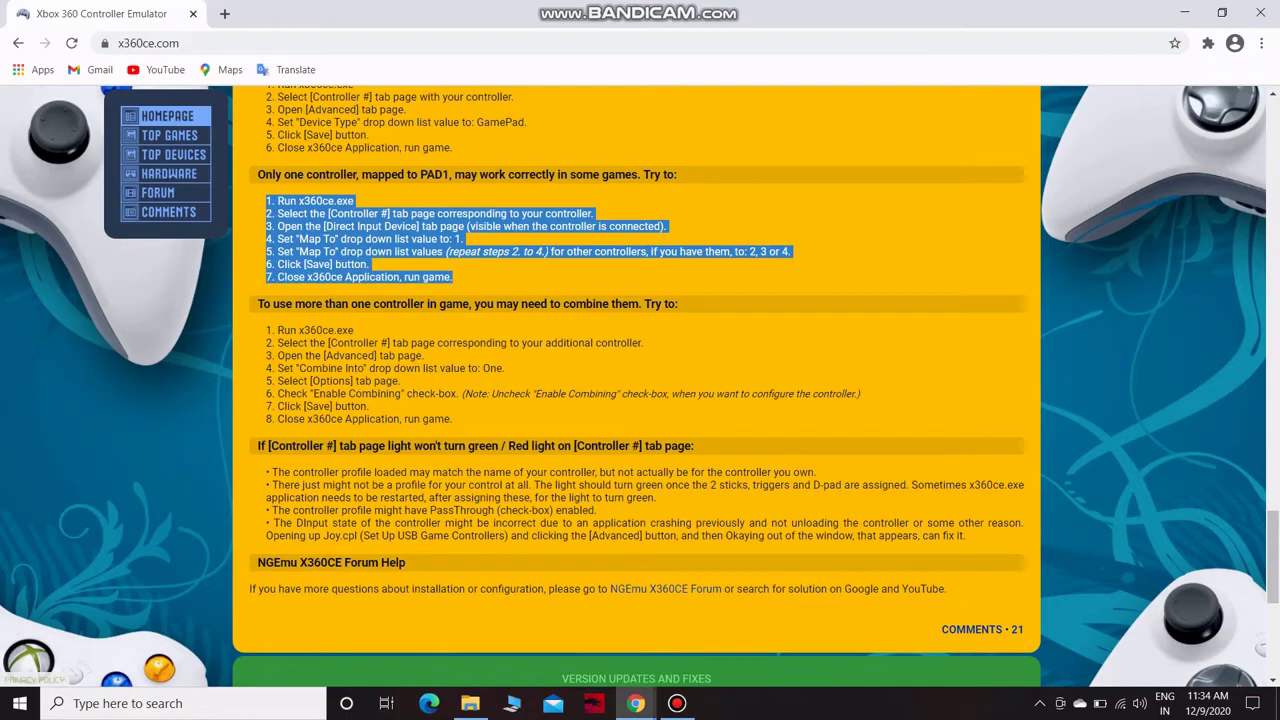
click(453, 277)
scroll(636, 400, down, 3)
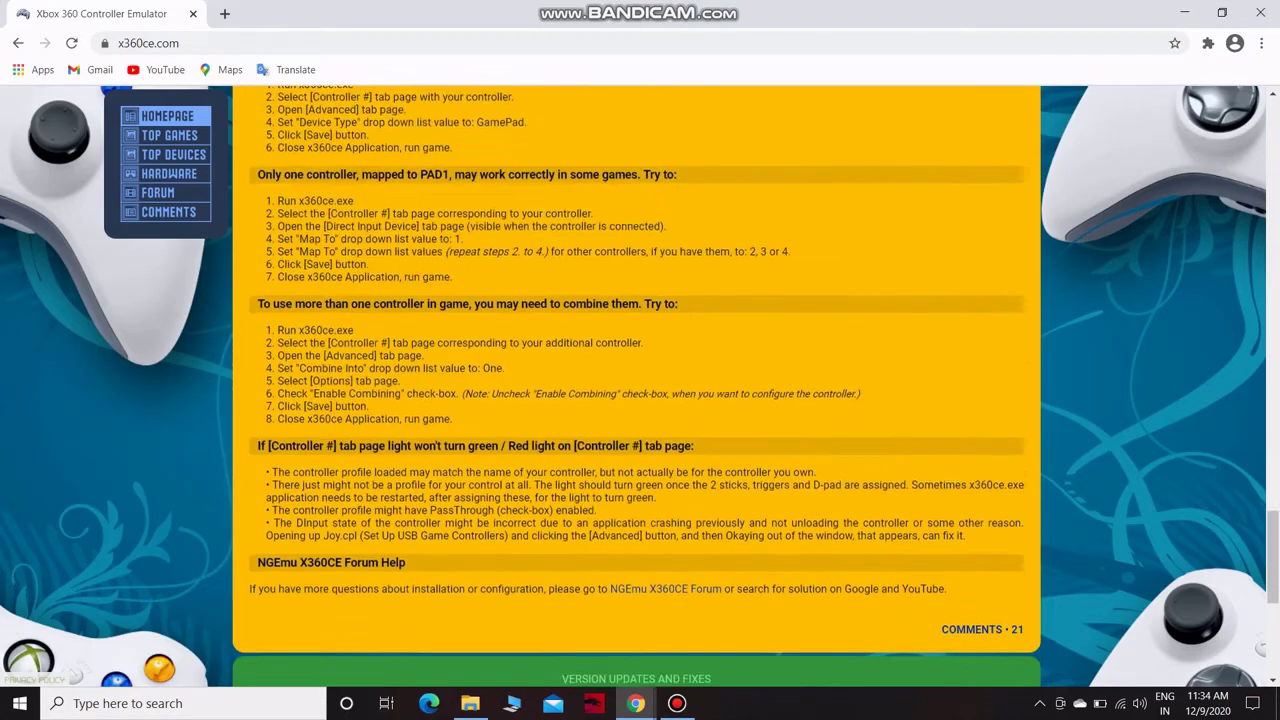
scroll(636, 386, up, 15)
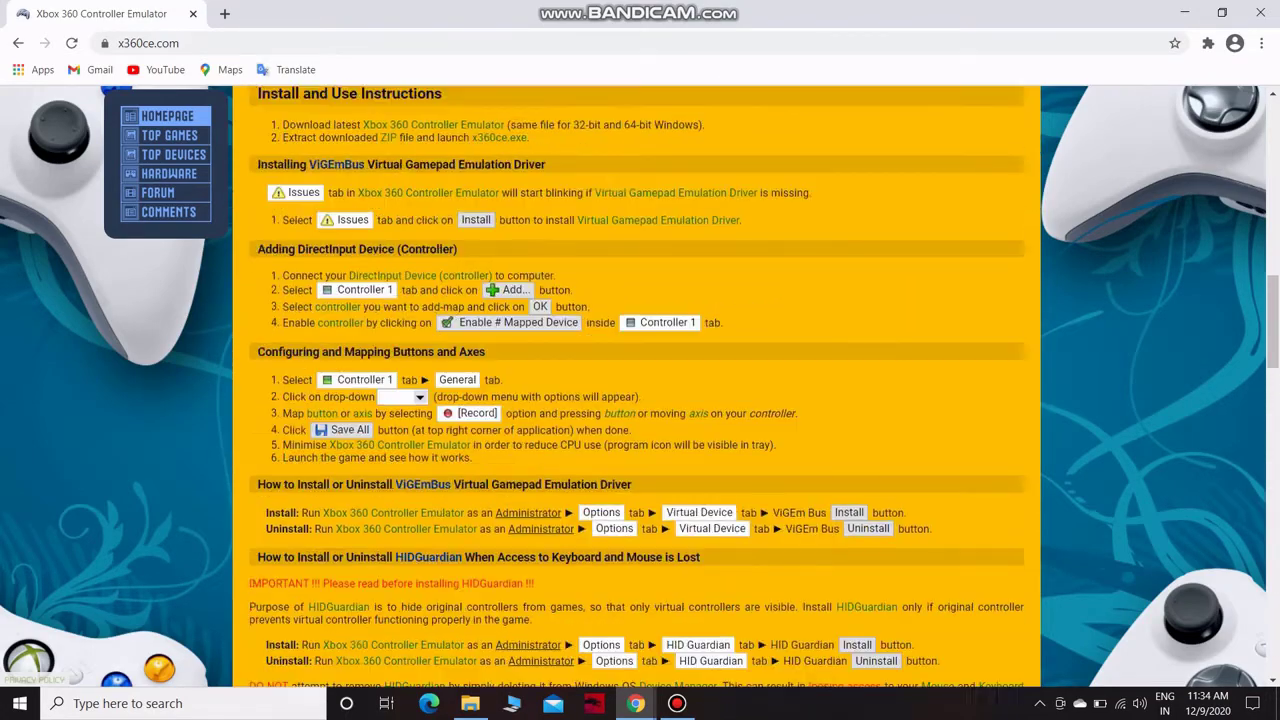
scroll(636, 386, up, 10)
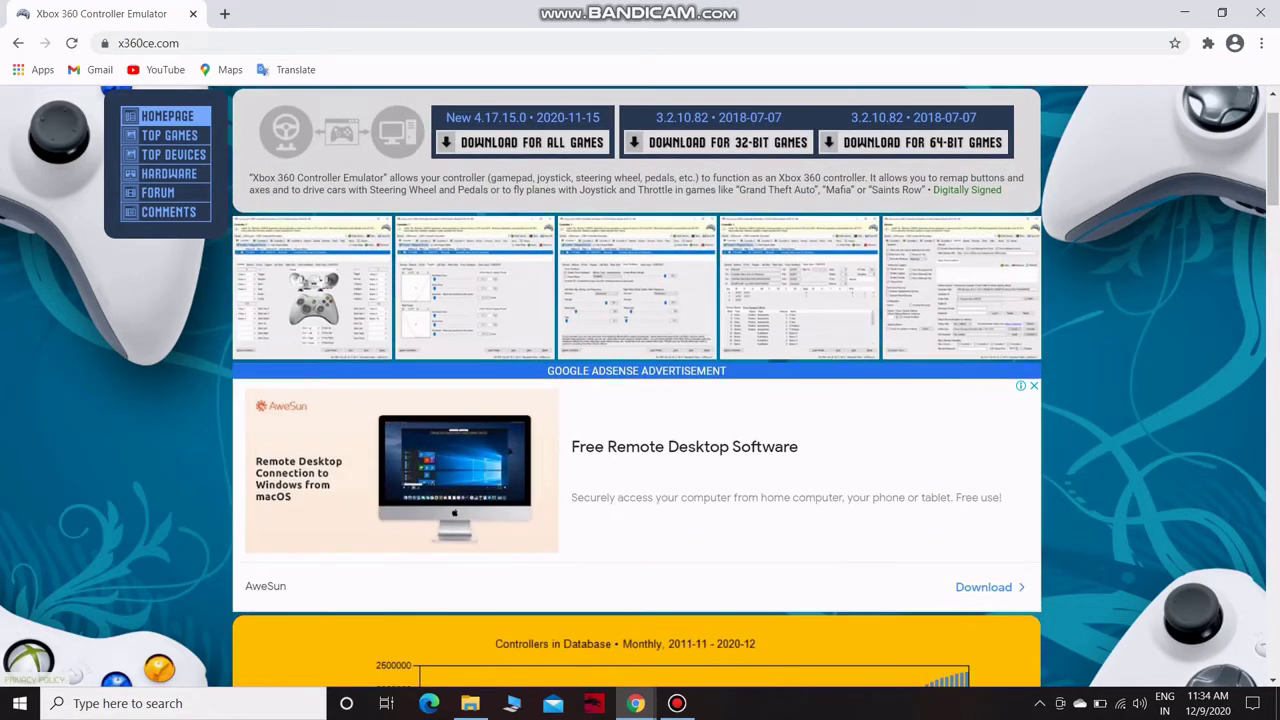
scroll(636, 386, up, 2)
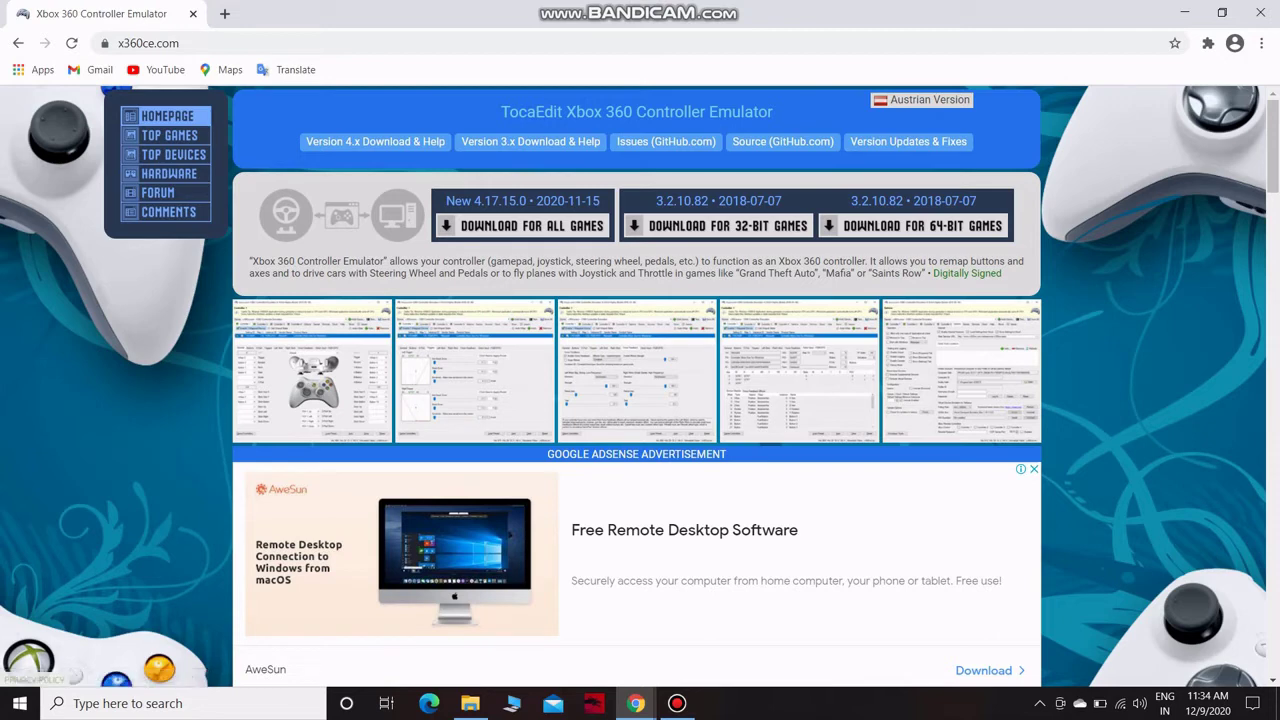
click(914, 226)
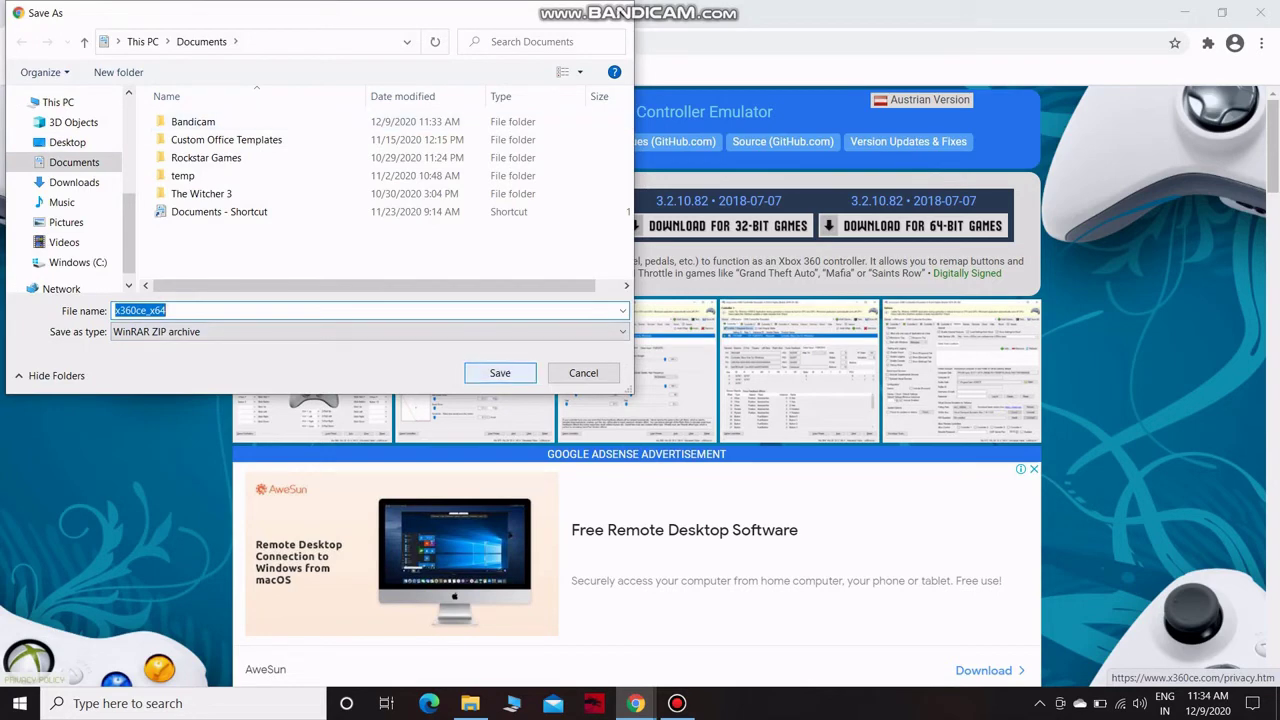
click(584, 373)
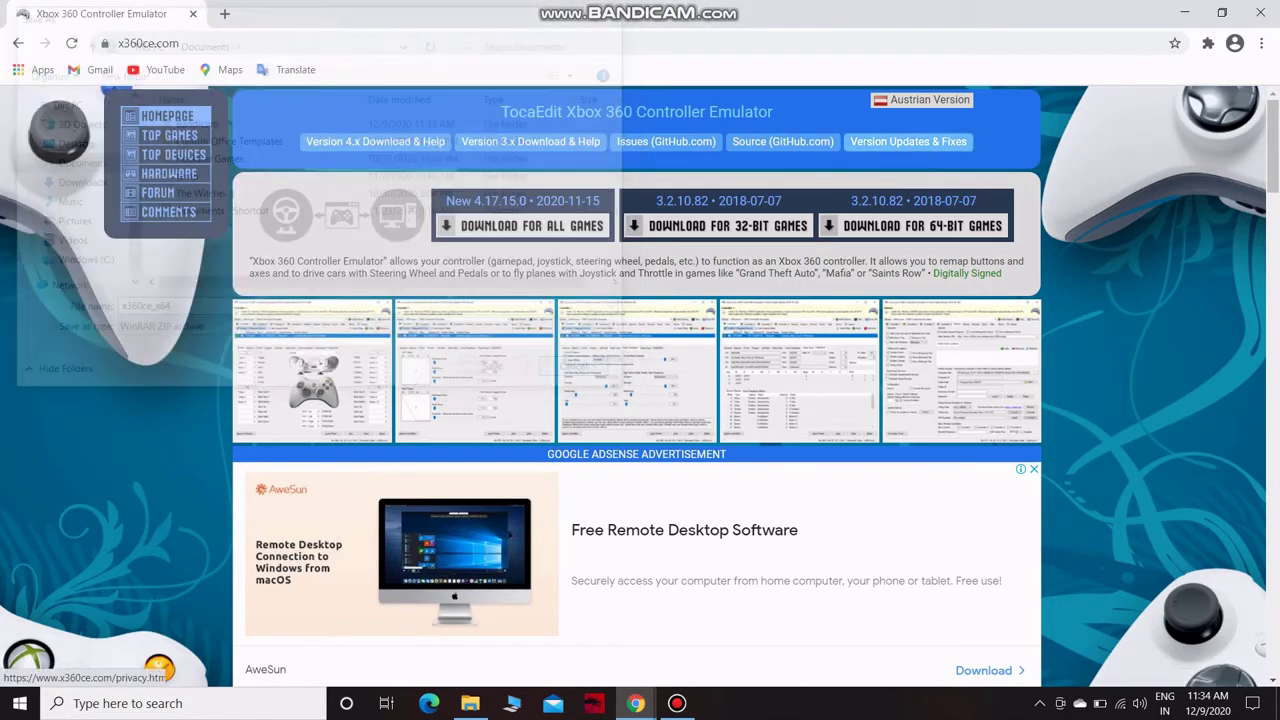
- Minimize the browser, open the x360ce_x64 archive in the Downloads folder and run x360ce_x64.exe from it
click(1185, 12)
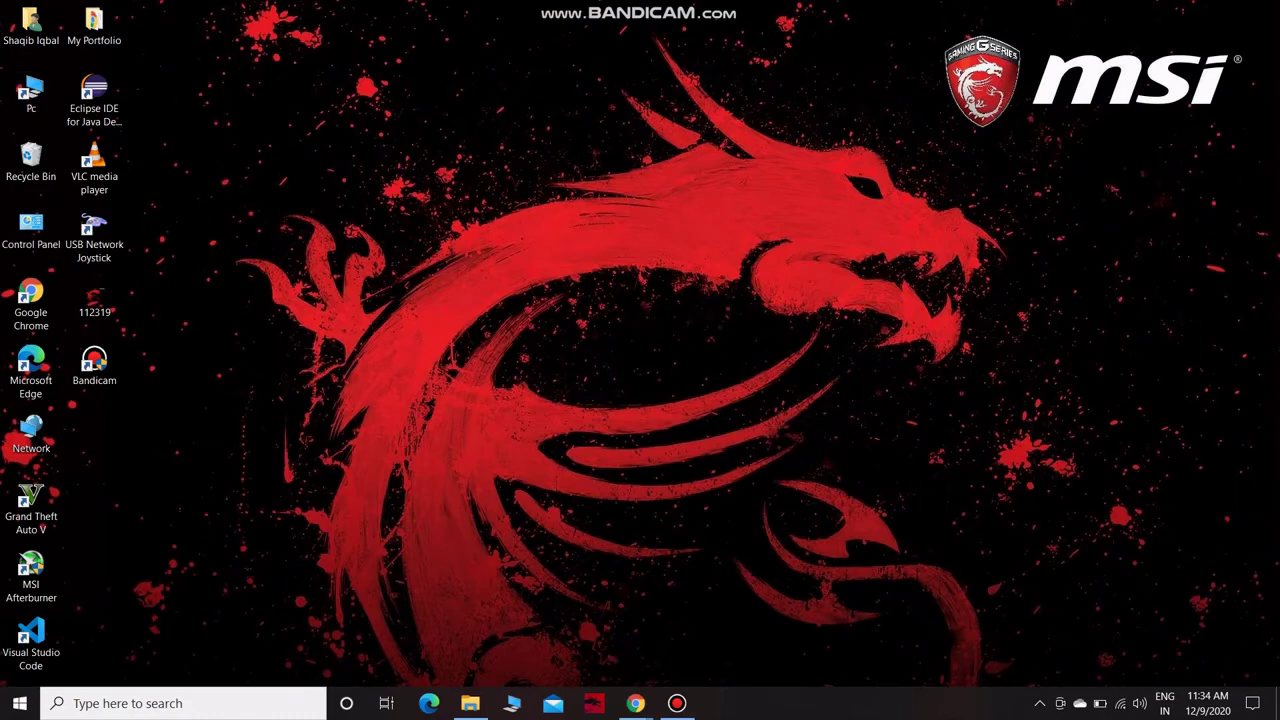
double_click(30, 92)
double_click(641, 196)
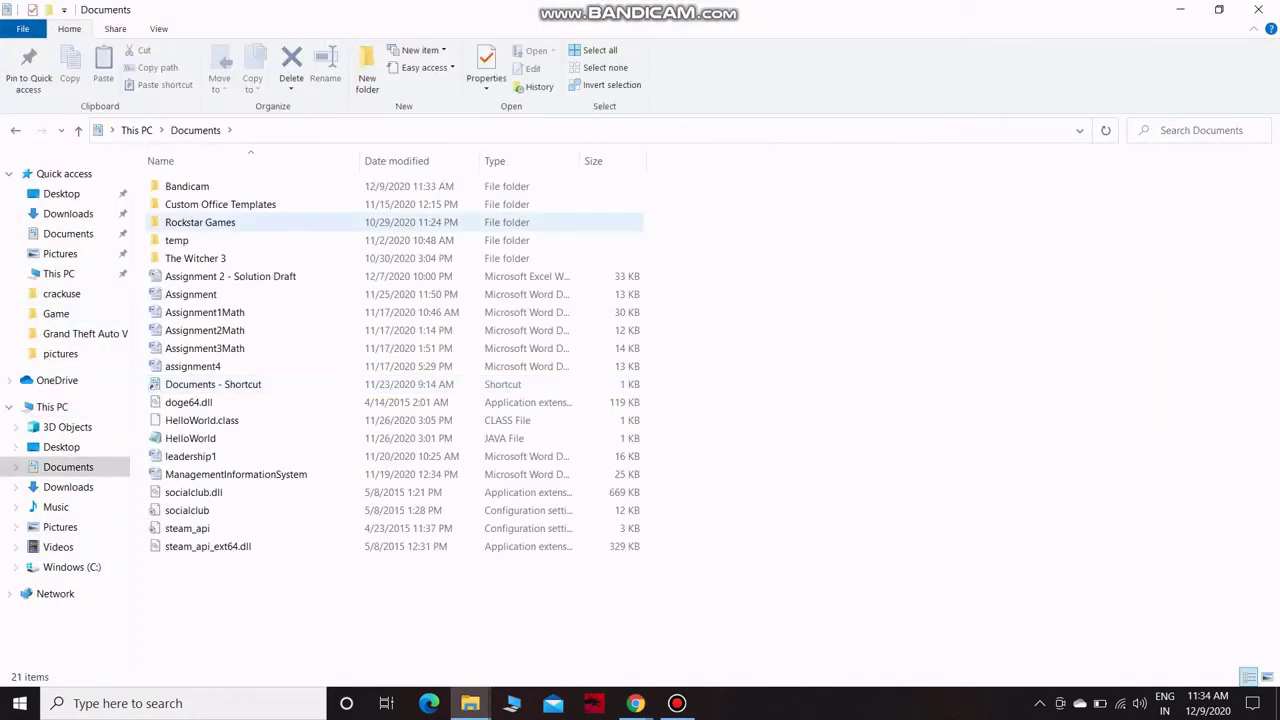
click(68, 234)
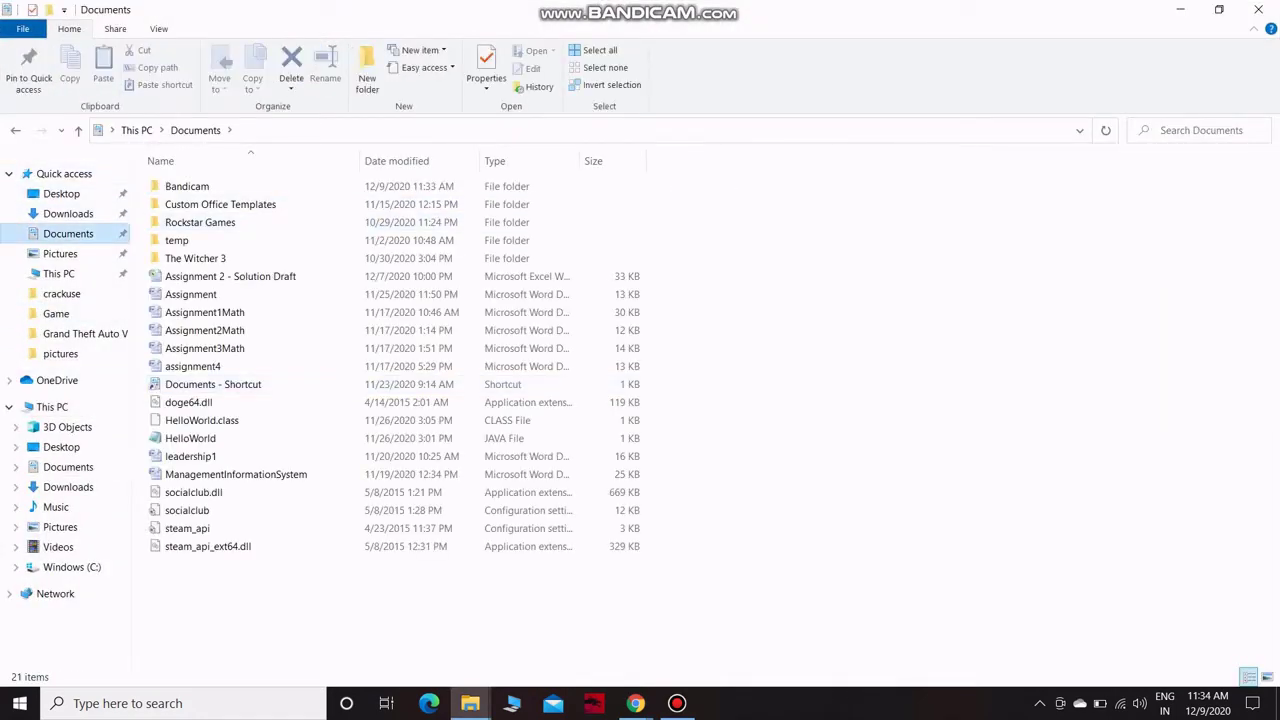
click(68, 213)
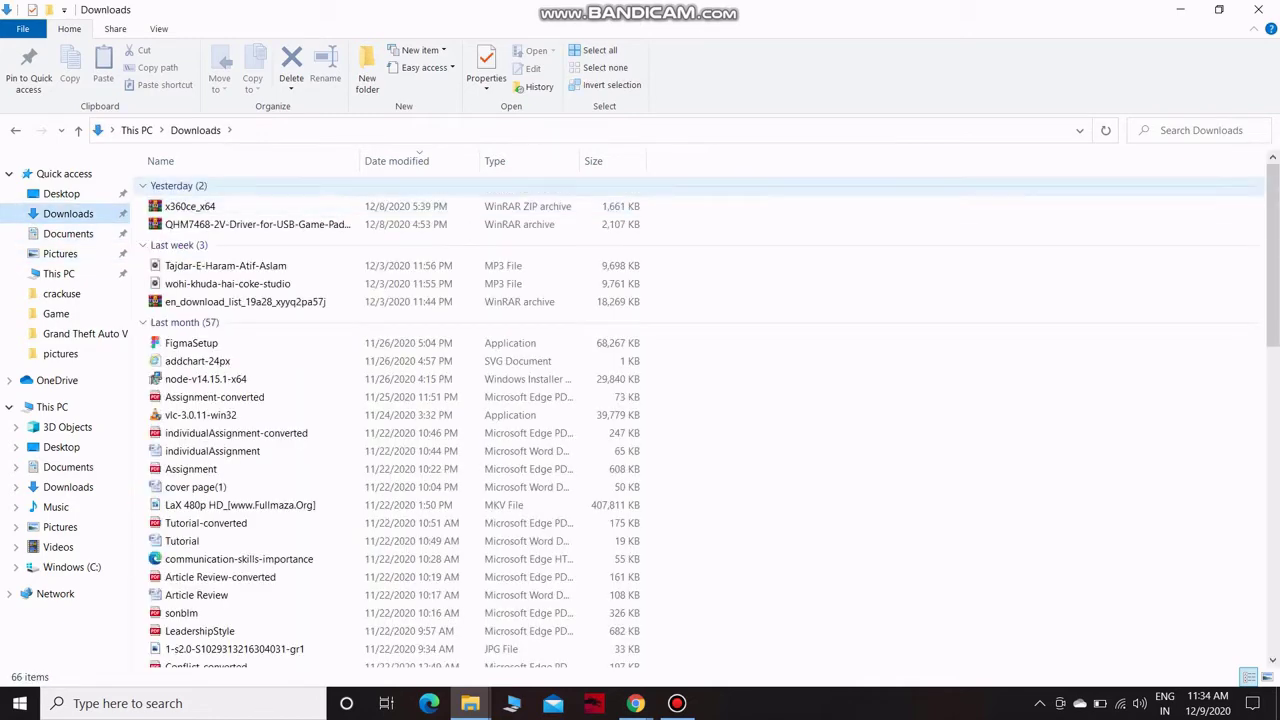
double_click(190, 206)
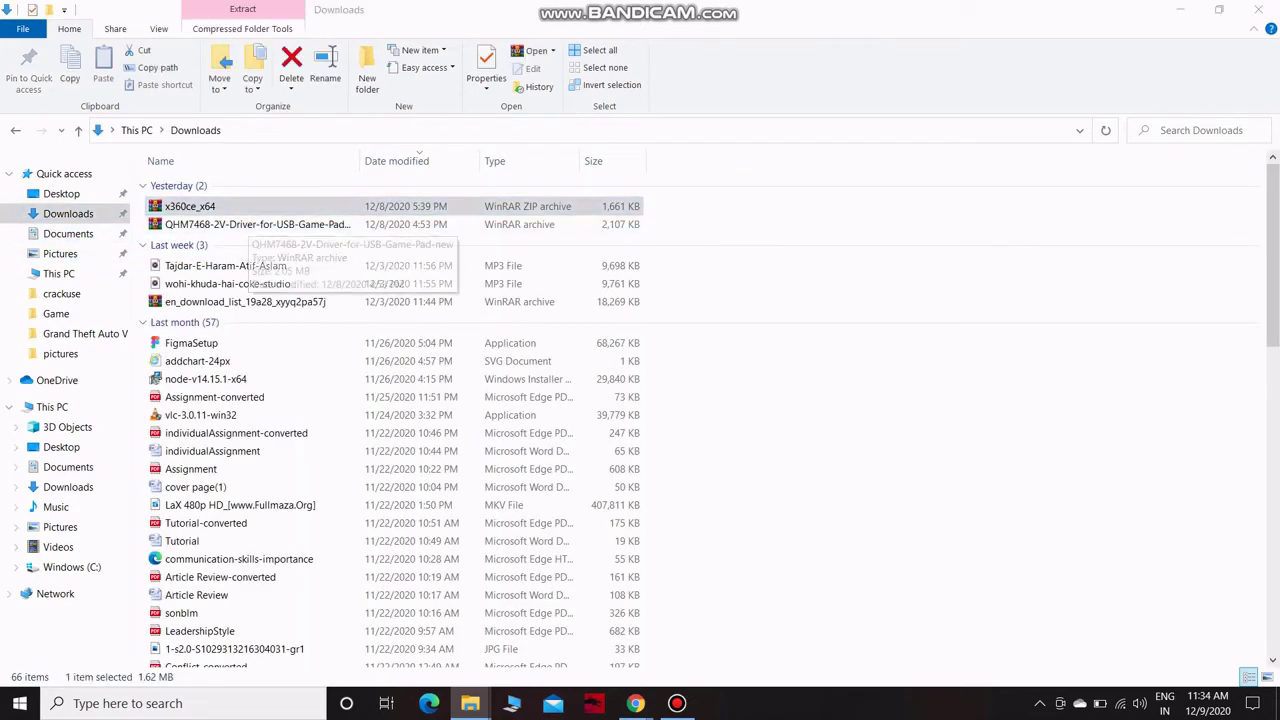
click(267, 391)
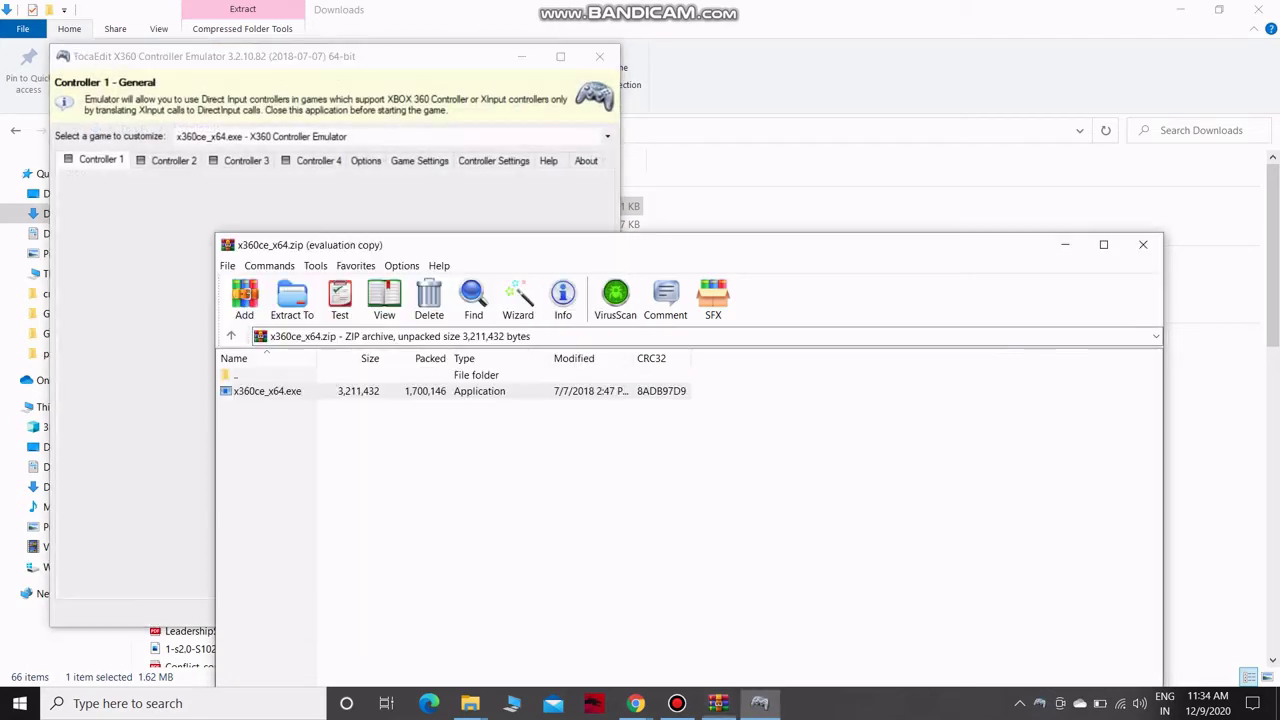
- Move the archive window out of the way and create the missing xinput1_3.dll file from the emulator's warnings list
drag(690, 245, 468, 502)
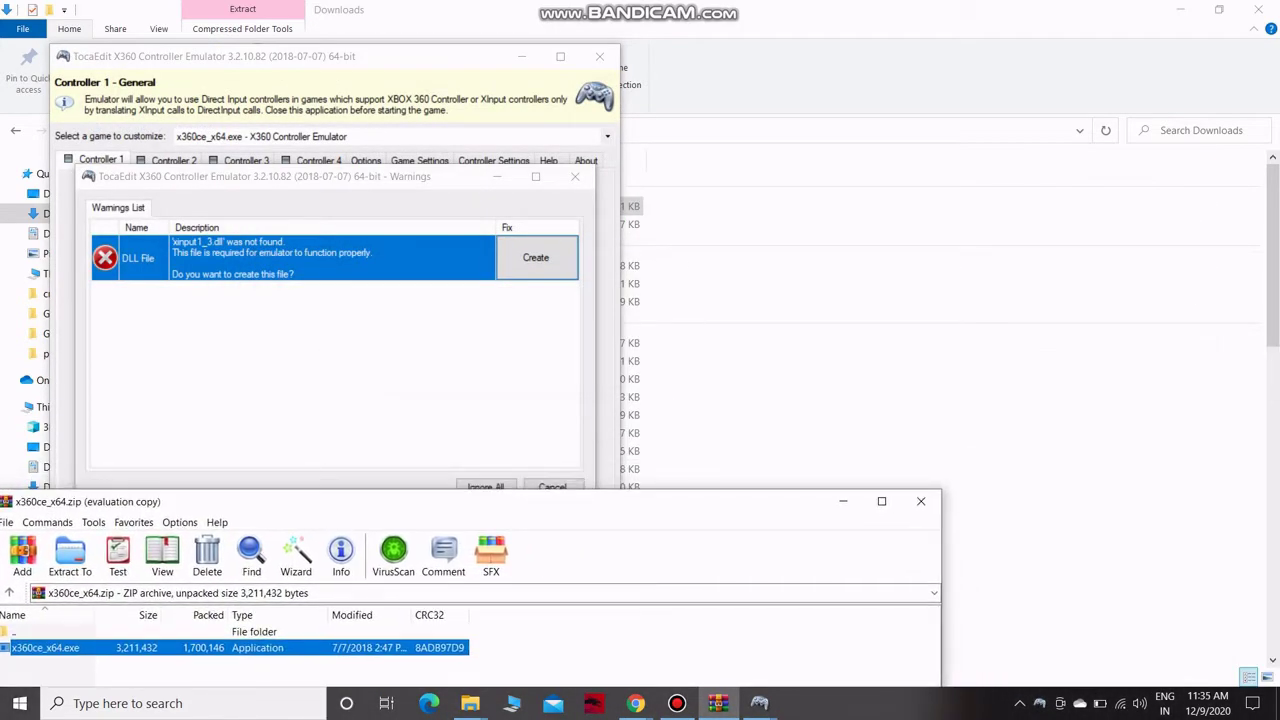
mouse_move(430, 177)
mouse_down()
mouse_move(470, 153)
mouse_move(389, 188)
mouse_move(408, 179)
mouse_move(421, 196)
mouse_up()
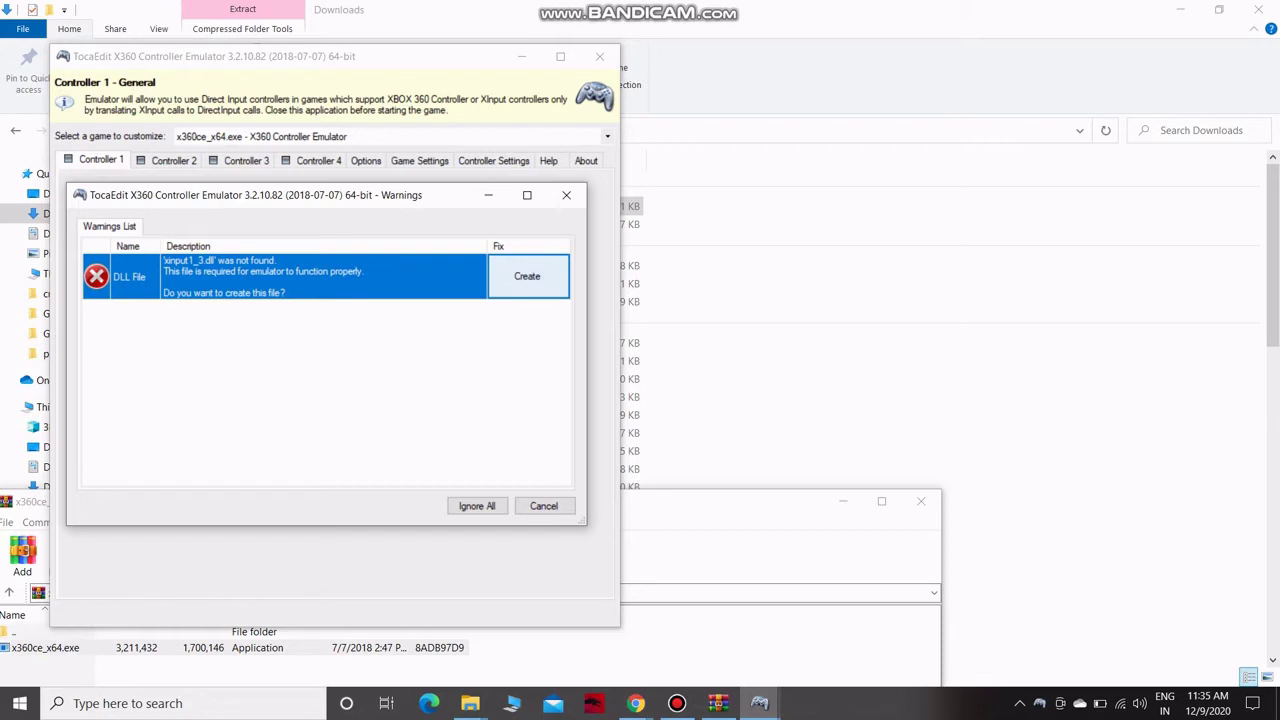
click(527, 276)
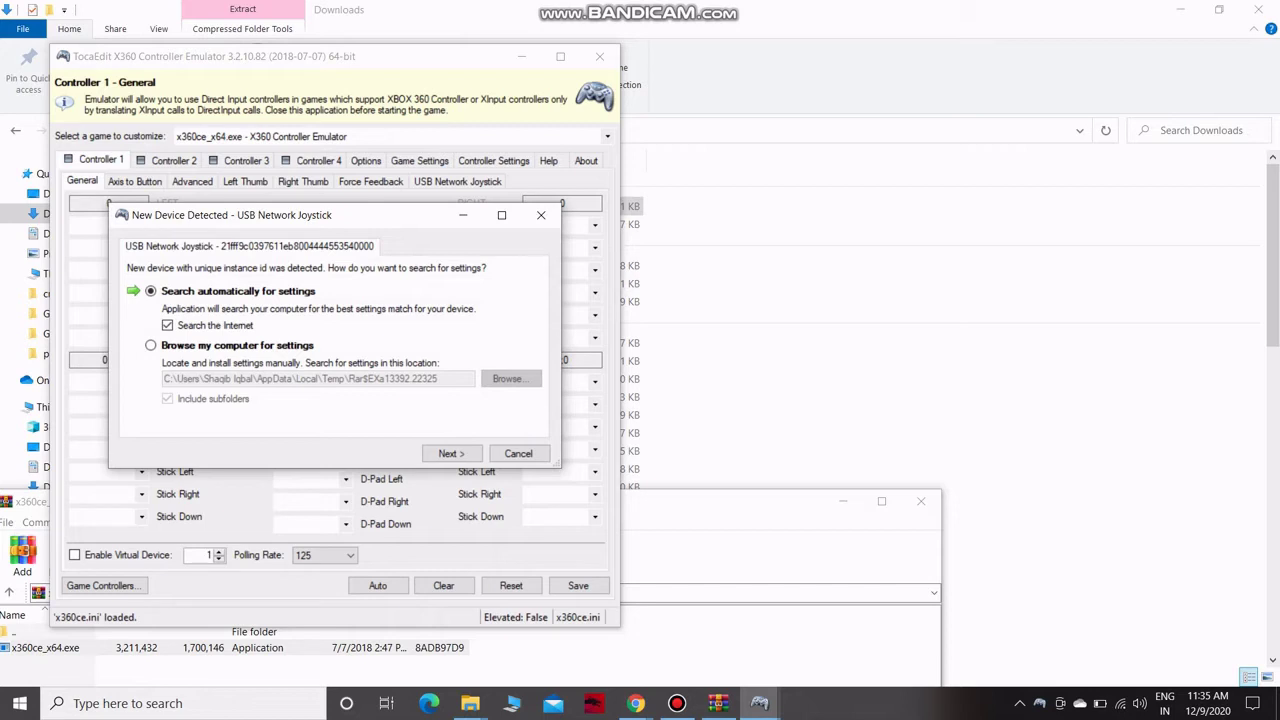
- Run the automatic settings search for the new USB Network Joystick, including the Internet, and fill all Controller 1 settings automatically
click(450, 453)
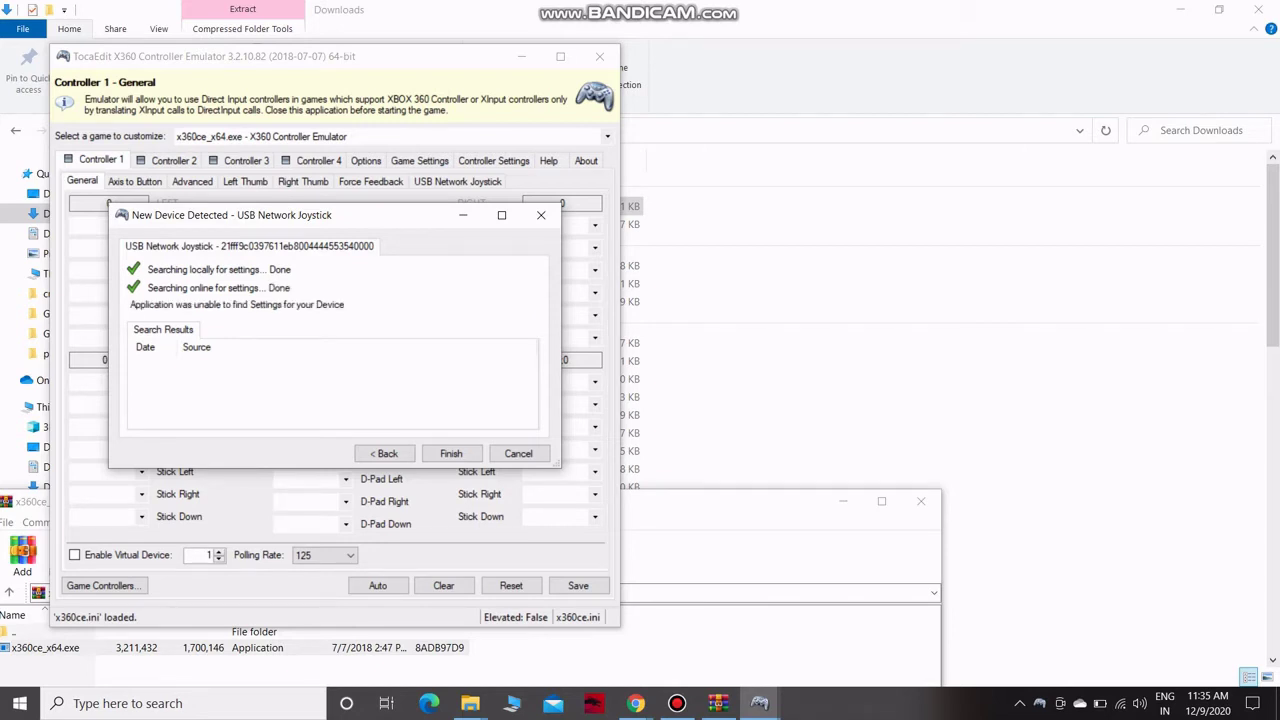
click(450, 453)
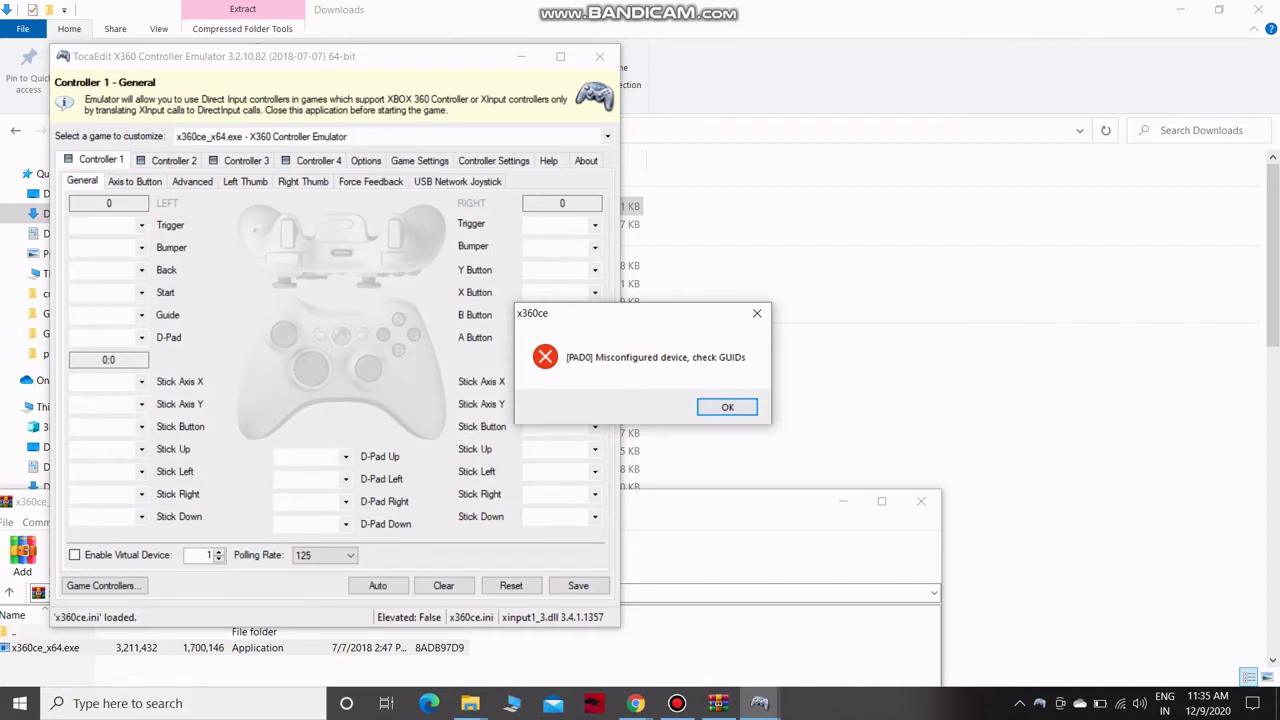
click(727, 407)
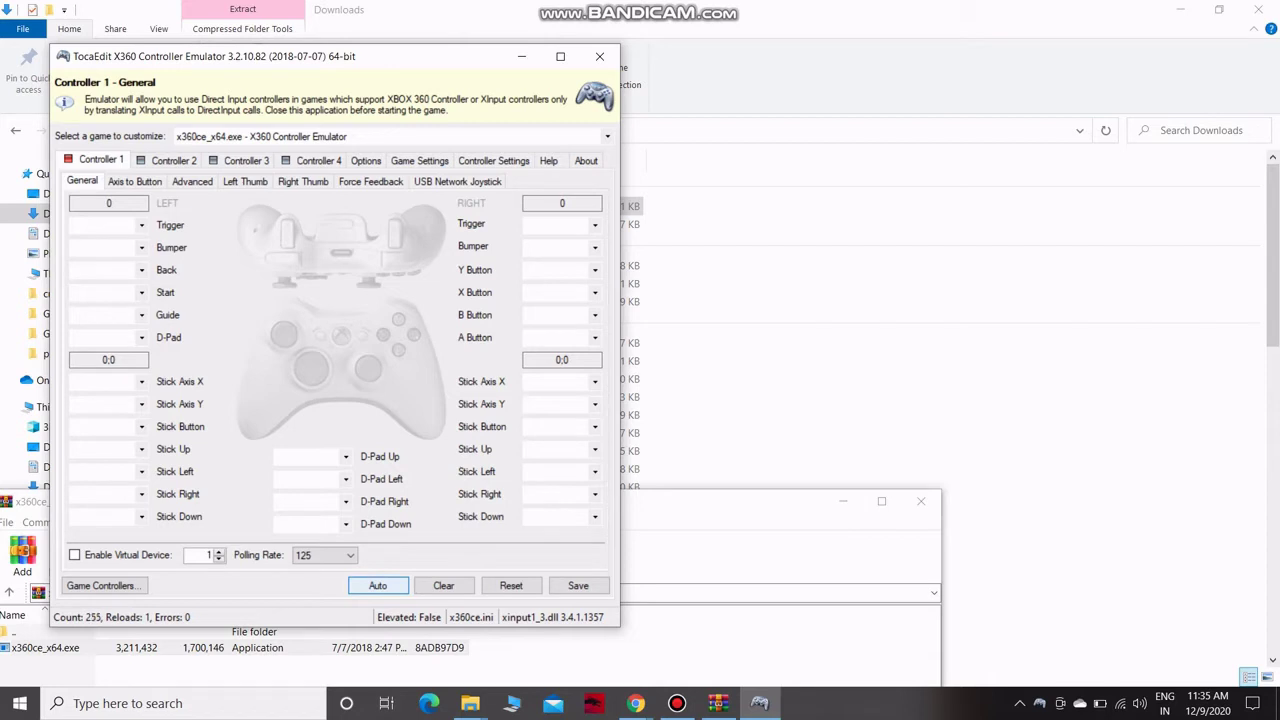
key(Return)
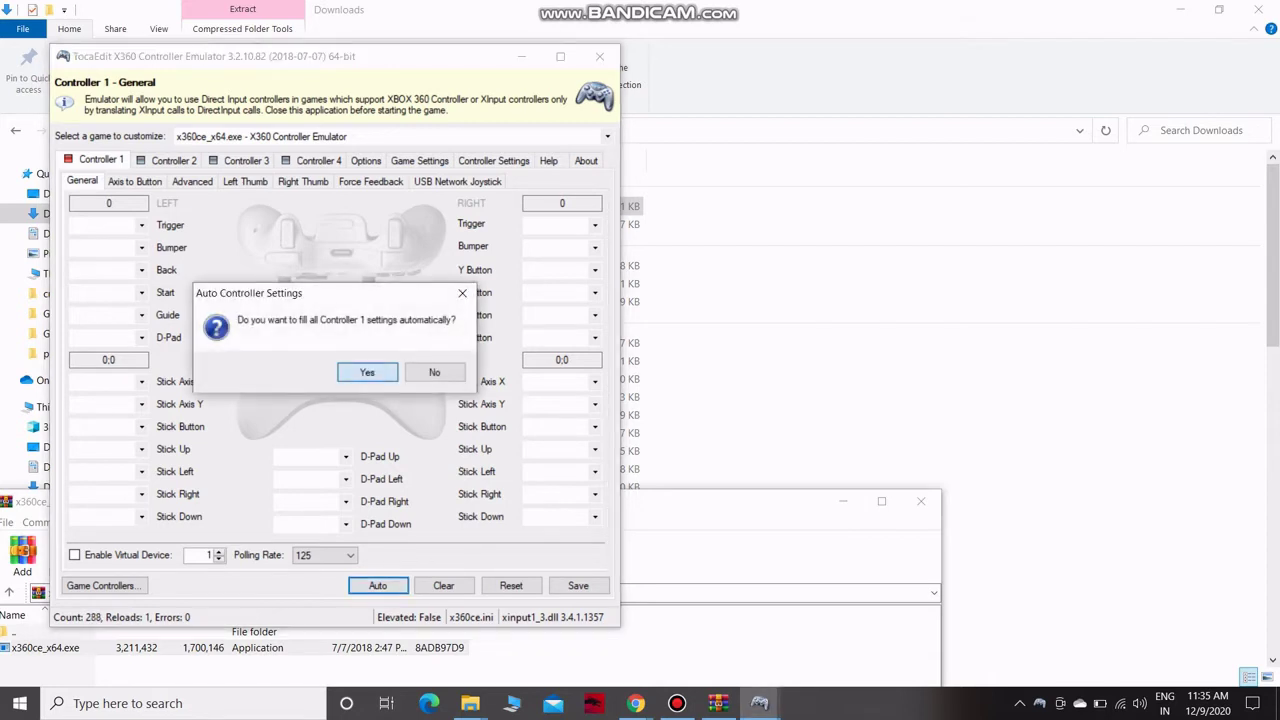
key(Return)
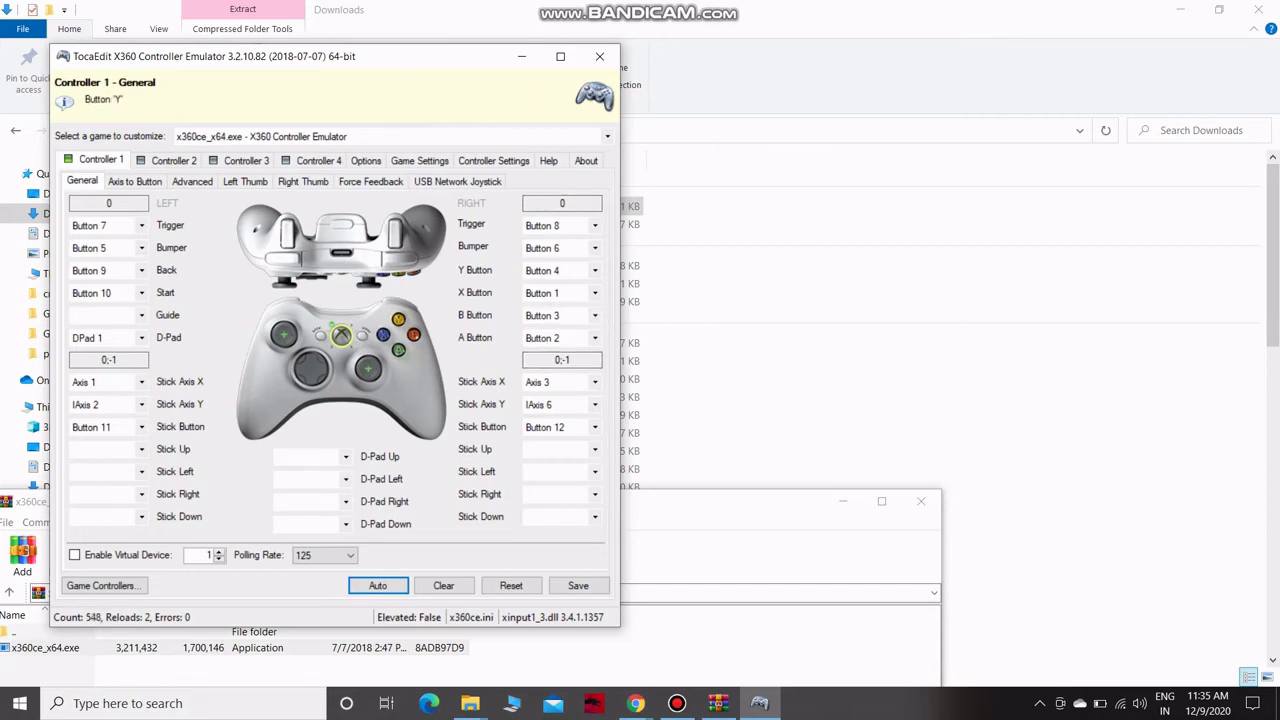
- Record new mappings for Controller 1, assigning Button 1 to the Y button and Button 2 to the X button
click(595, 271)
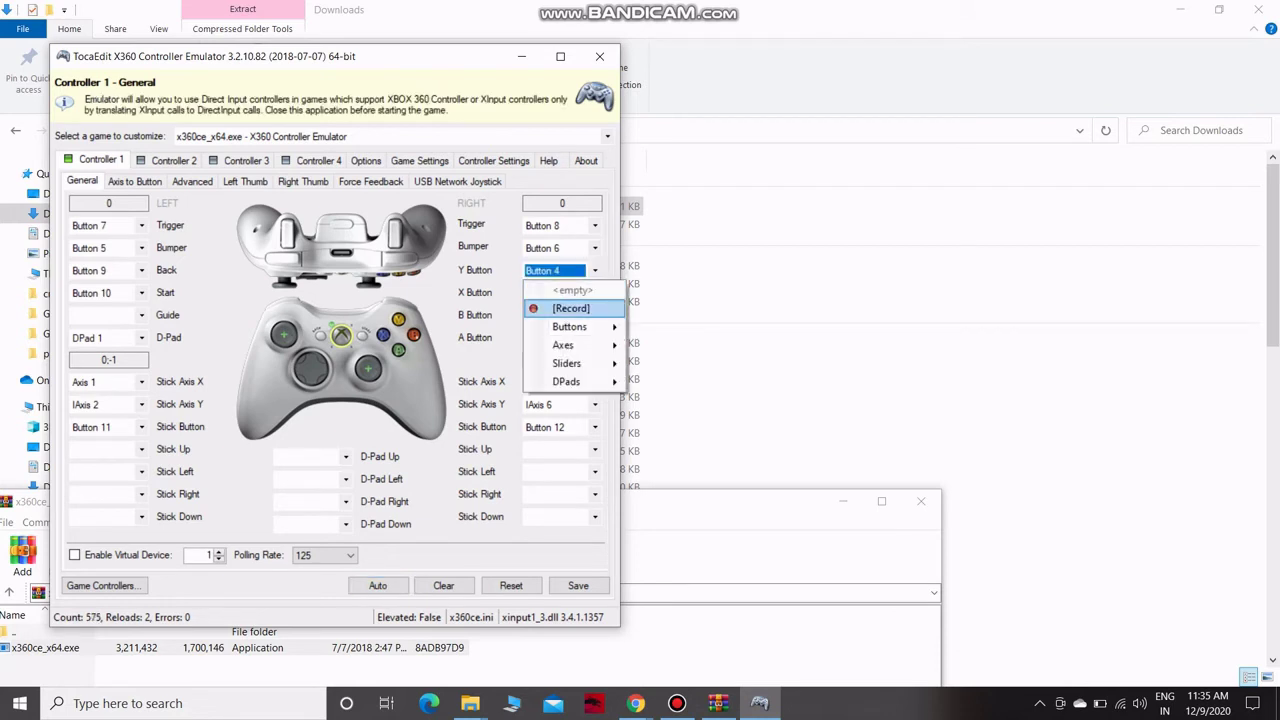
click(571, 309)
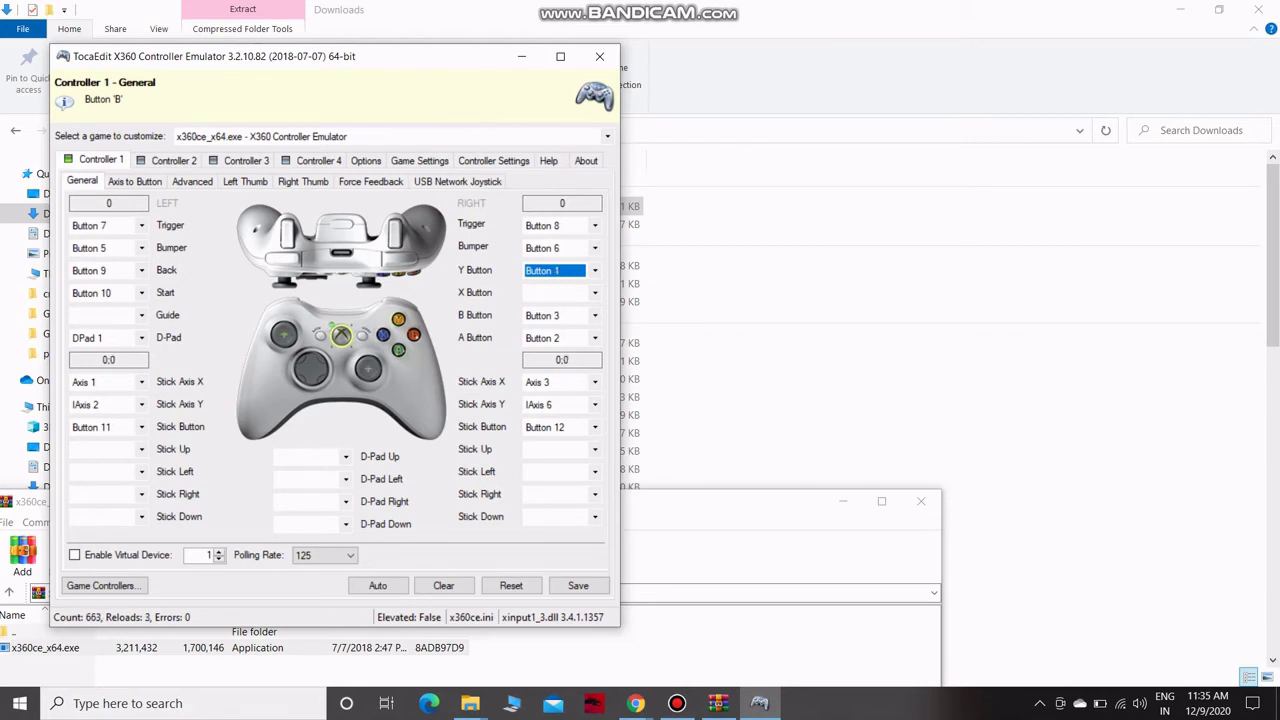
click(595, 293)
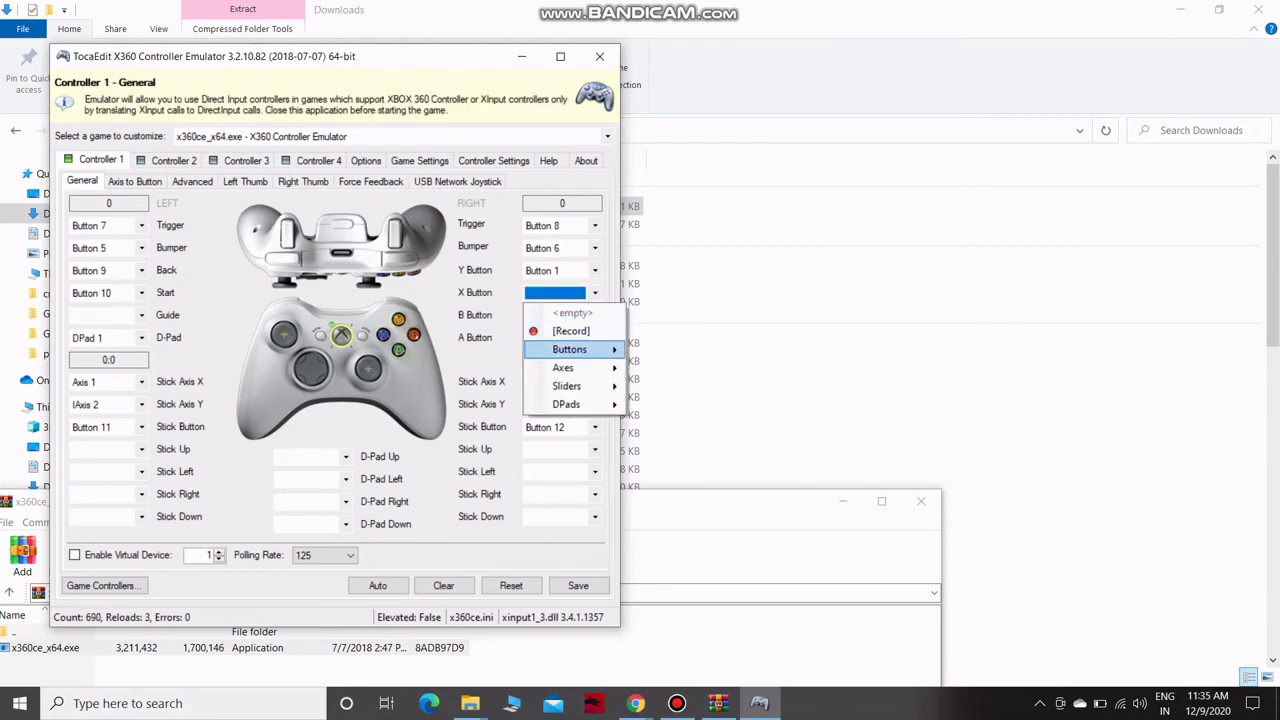
click(571, 331)
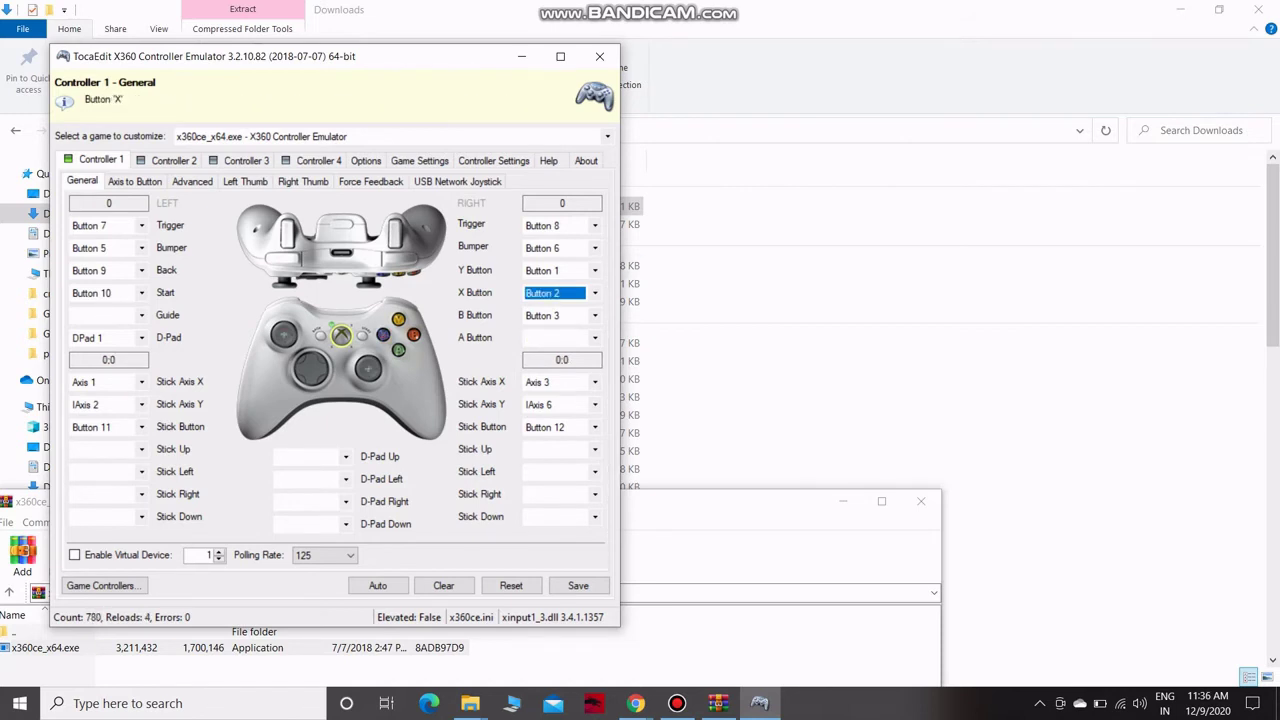
- Record Button 4 for the B button and Button 3 for the A button, and save the Controller 1 settings
click(595, 316)
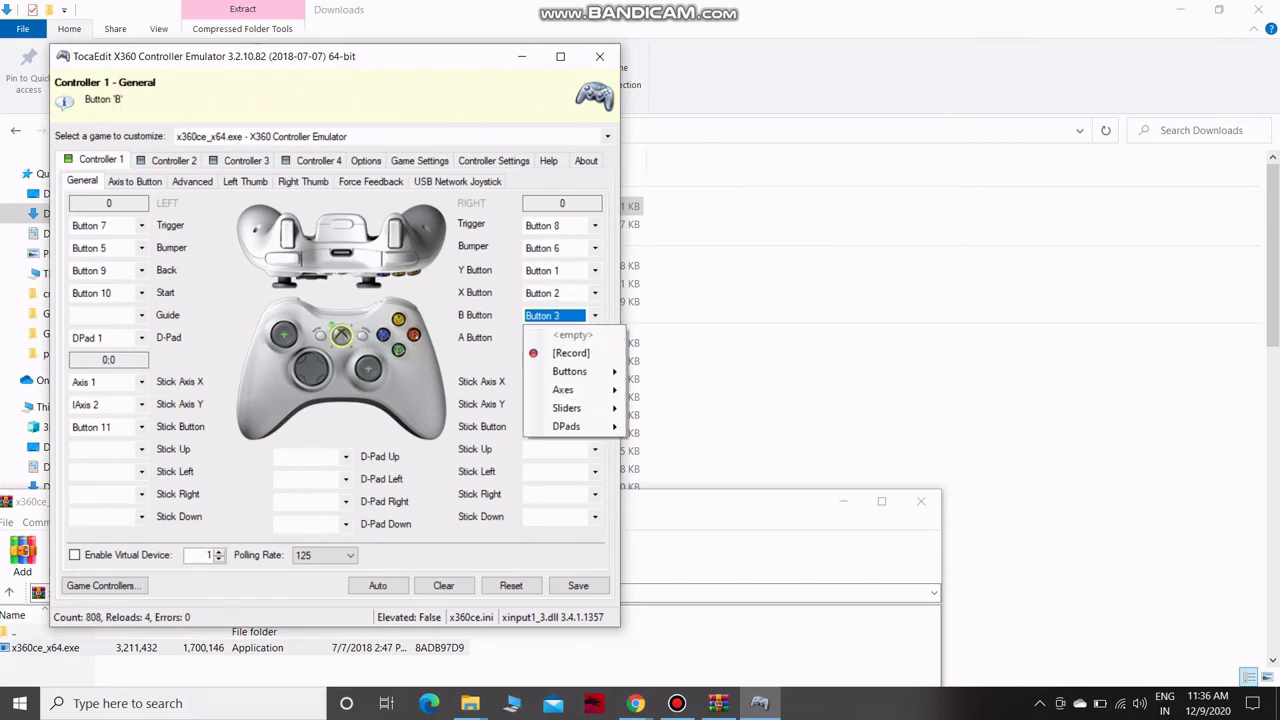
click(572, 353)
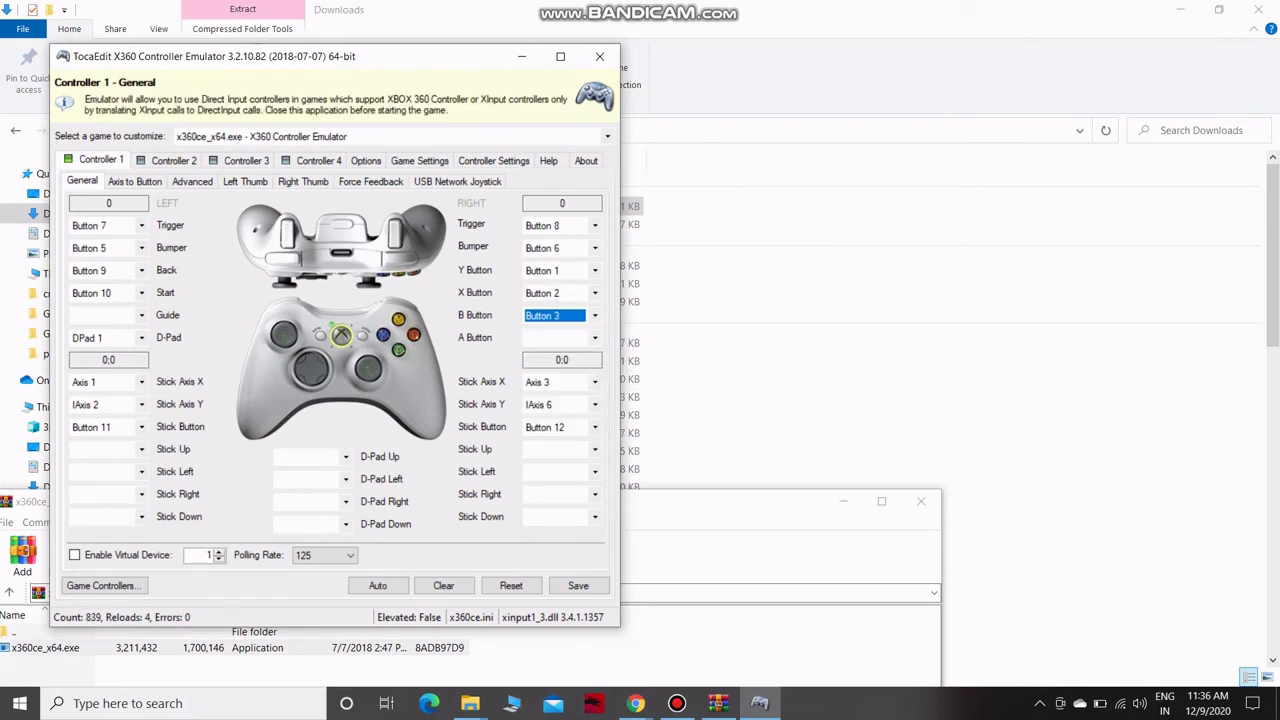
key(Down)
click(595, 338)
click(572, 376)
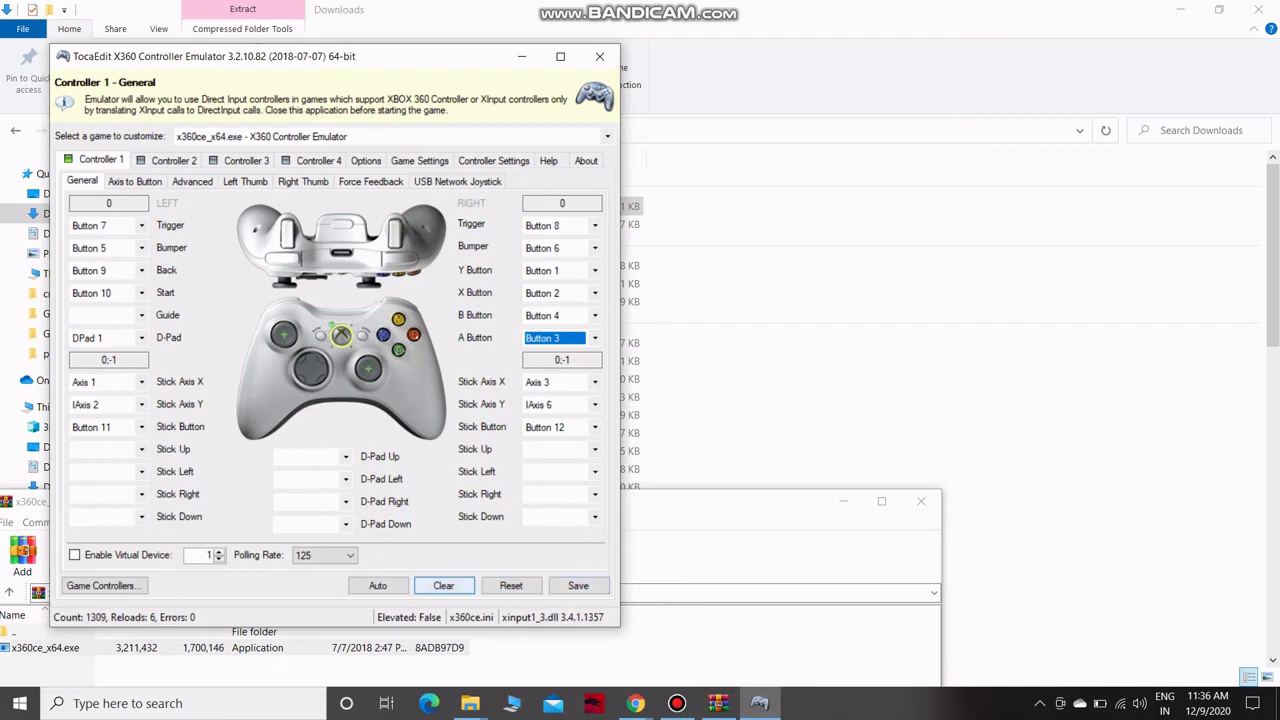
click(578, 586)
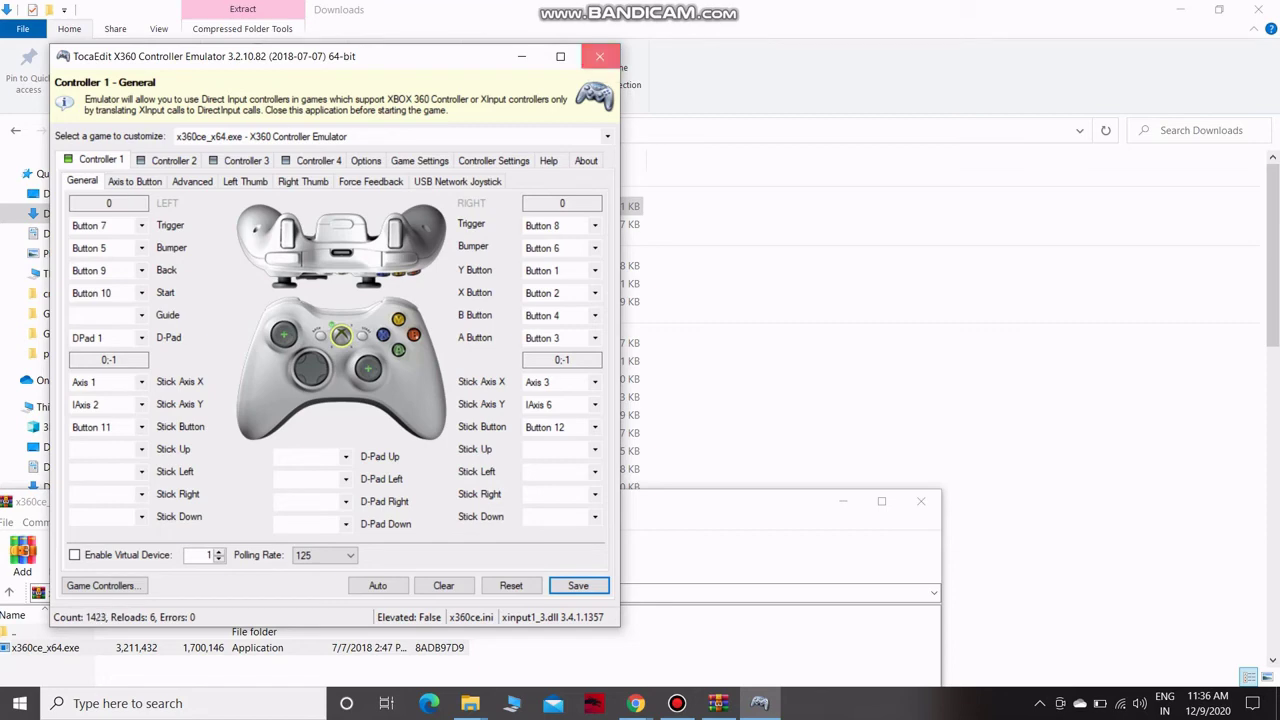
- Close the controller emulator, the x360ce archive window and the Downloads folder to get back to the desktop
click(599, 56)
click(920, 501)
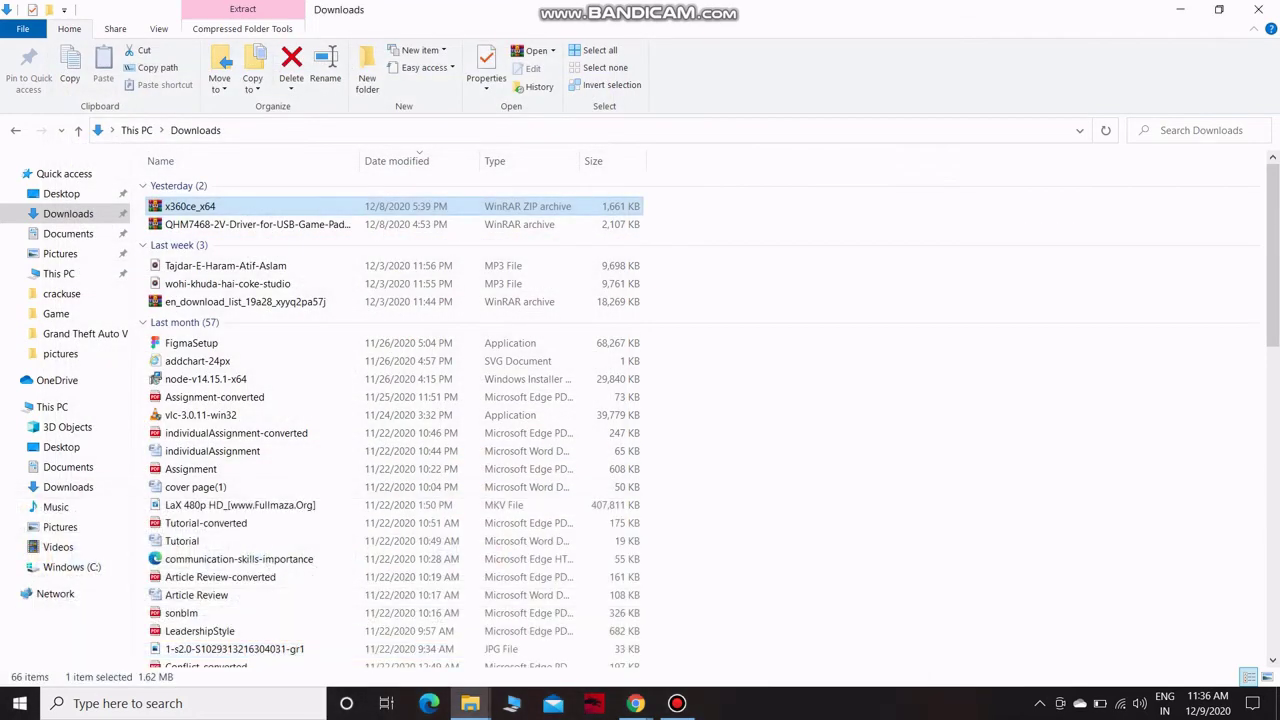
click(1259, 9)
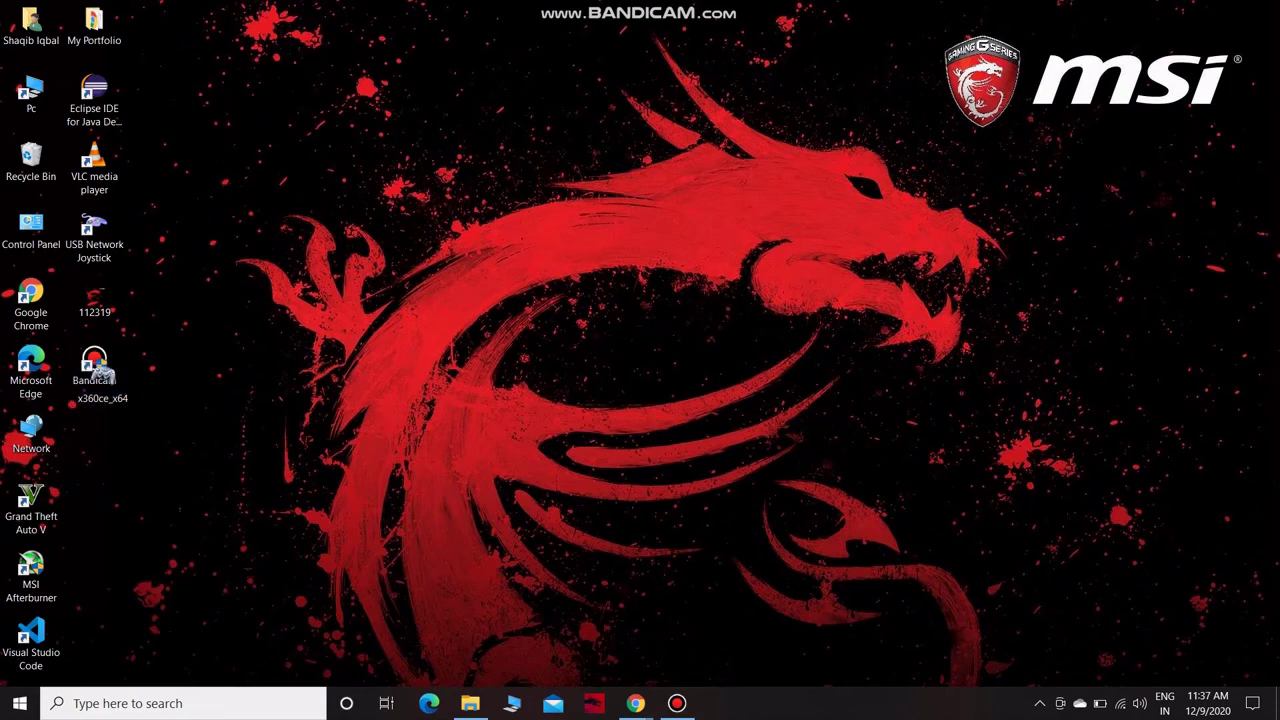
- Place the x360ce_x64 application beneath the Bandicam shortcut on the desktop and cut it for moving
drag(100, 372, 87, 445)
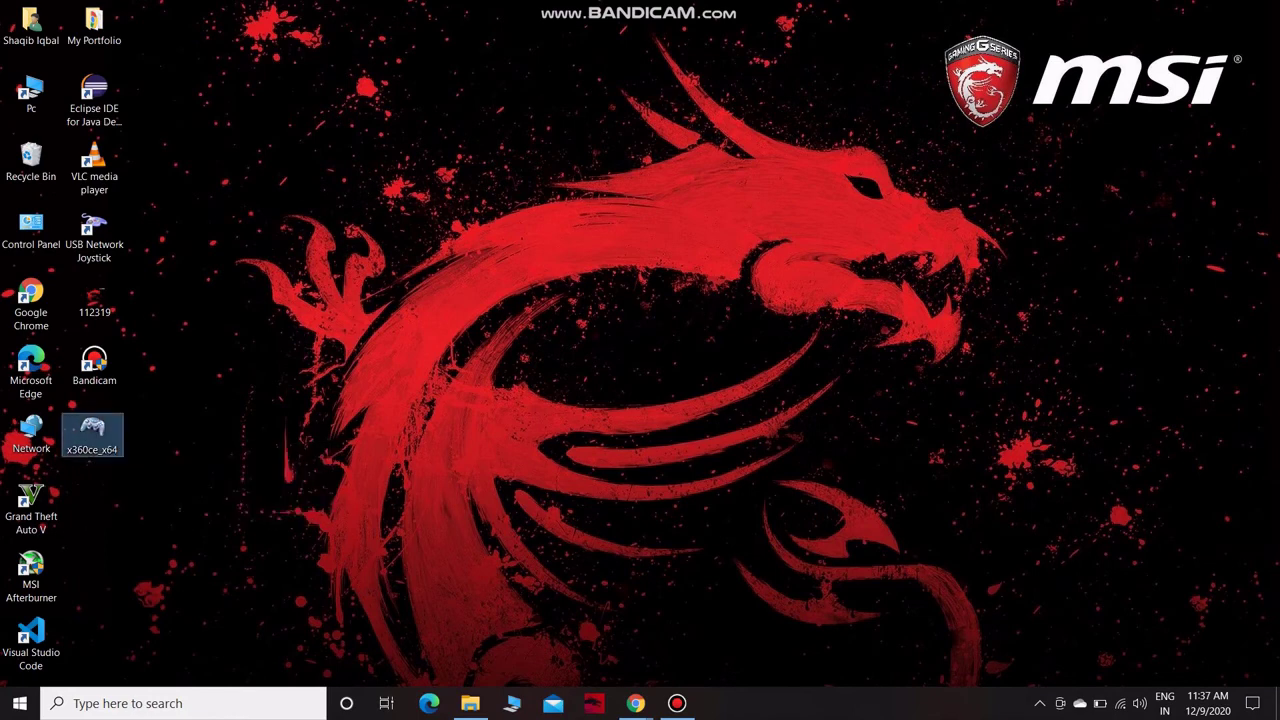
right_click(95, 436)
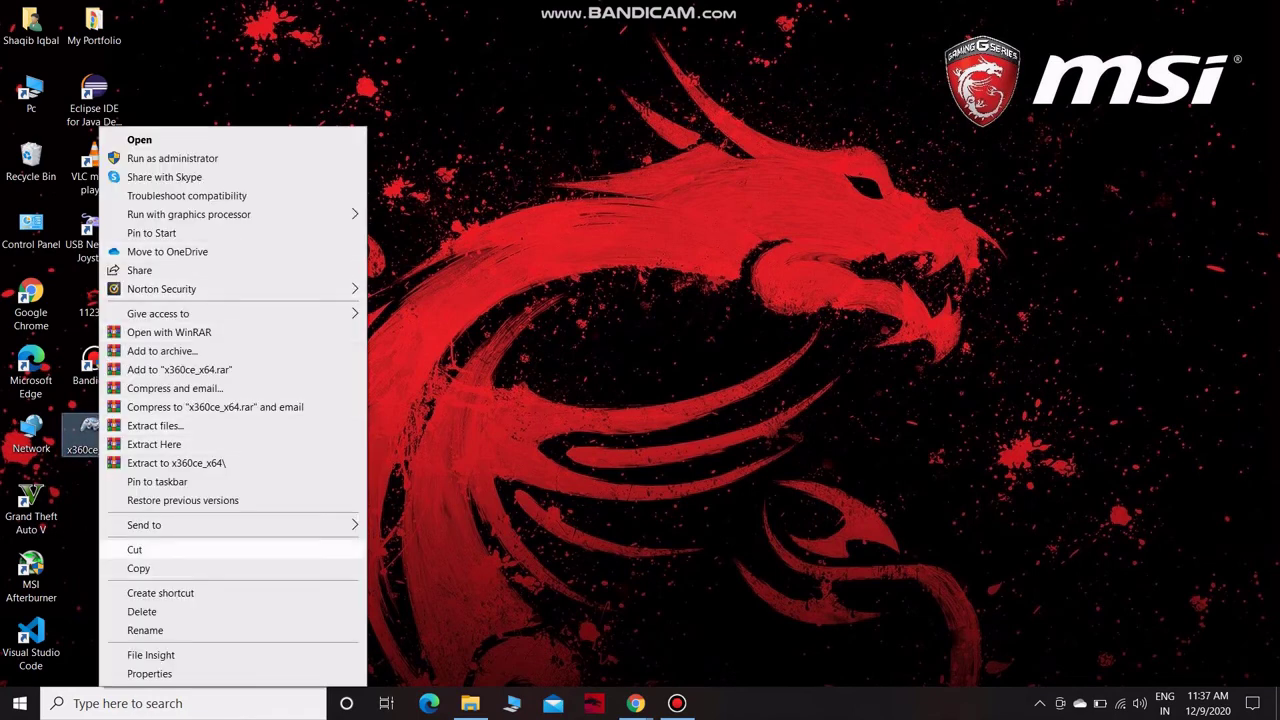
click(134, 549)
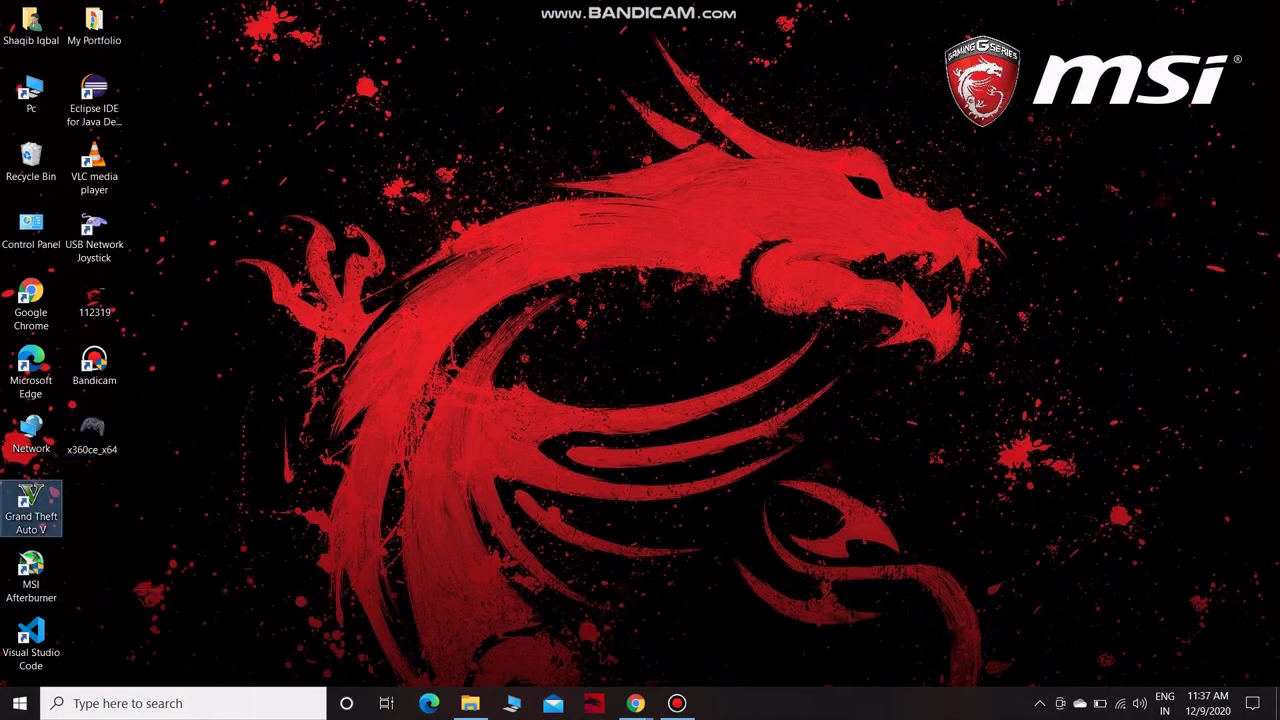
- Open the Grand Theft Auto V installation folder from the game's desktop shortcut and maximize its window
right_click(31, 505)
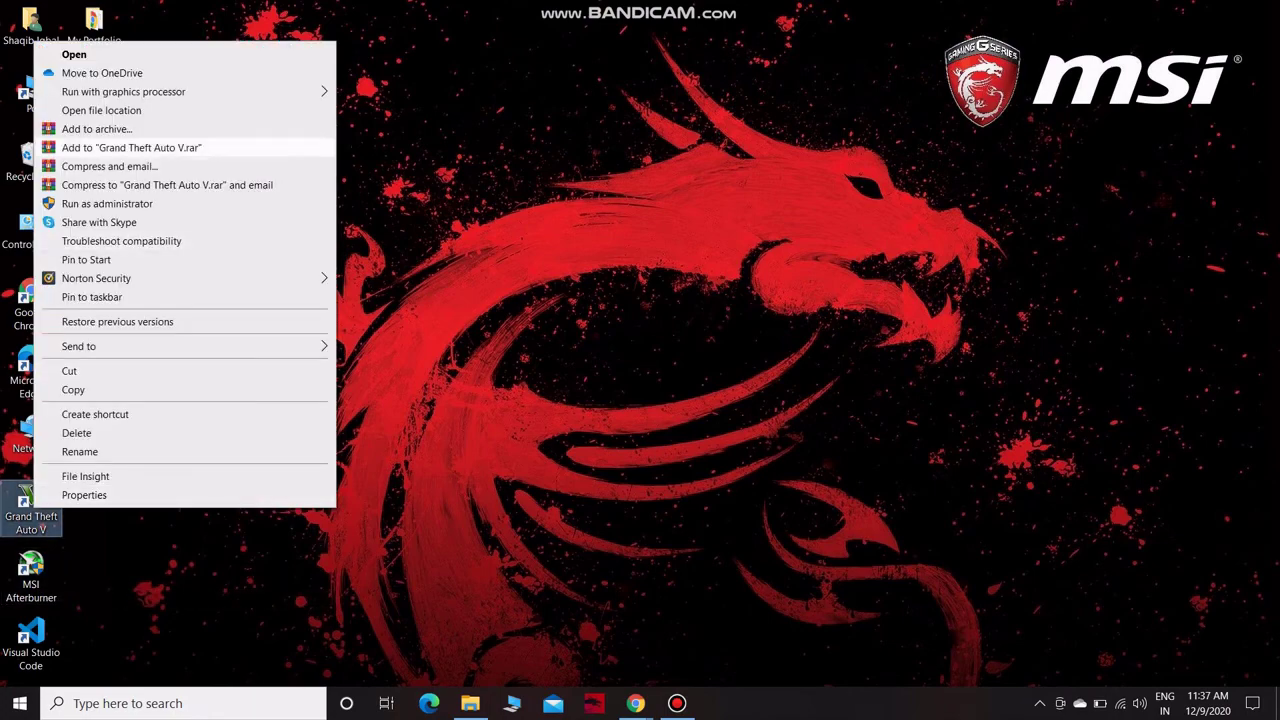
click(80, 108)
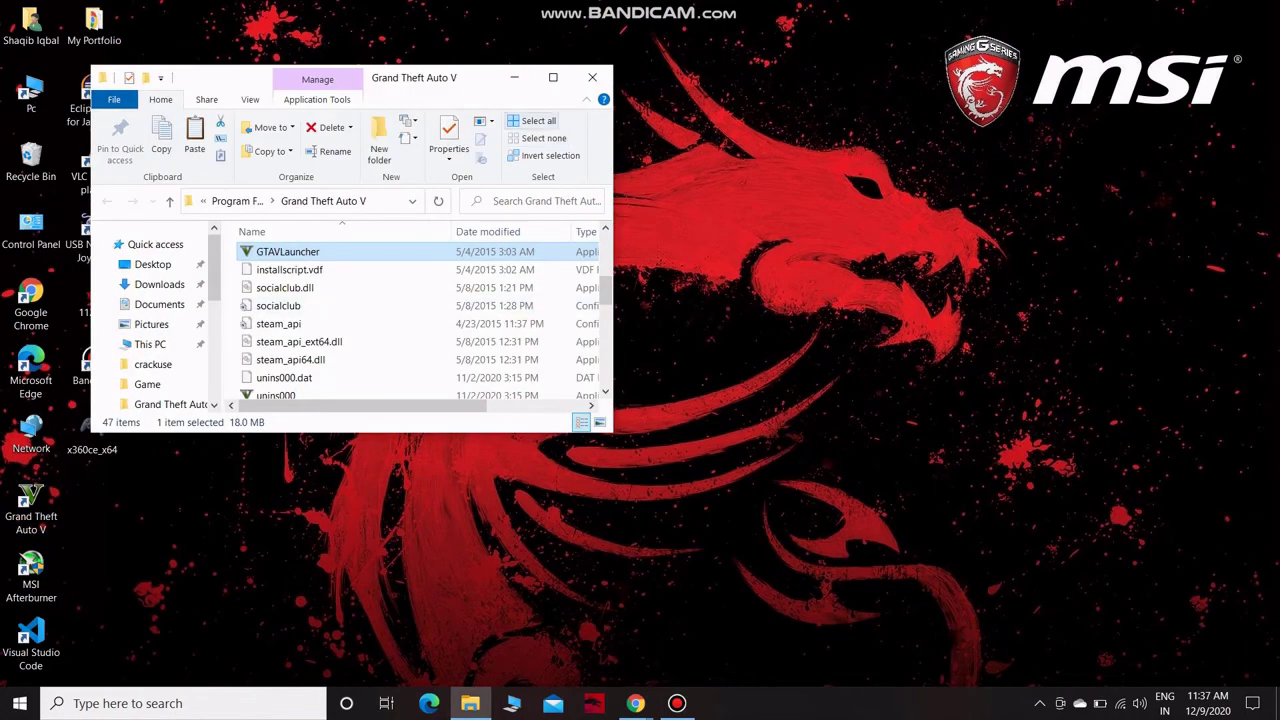
click(554, 77)
- Paste x360ce_x64 into the Grand Theft Auto V folder, granting administrator permission for the move, and close the folder
right_click(689, 405)
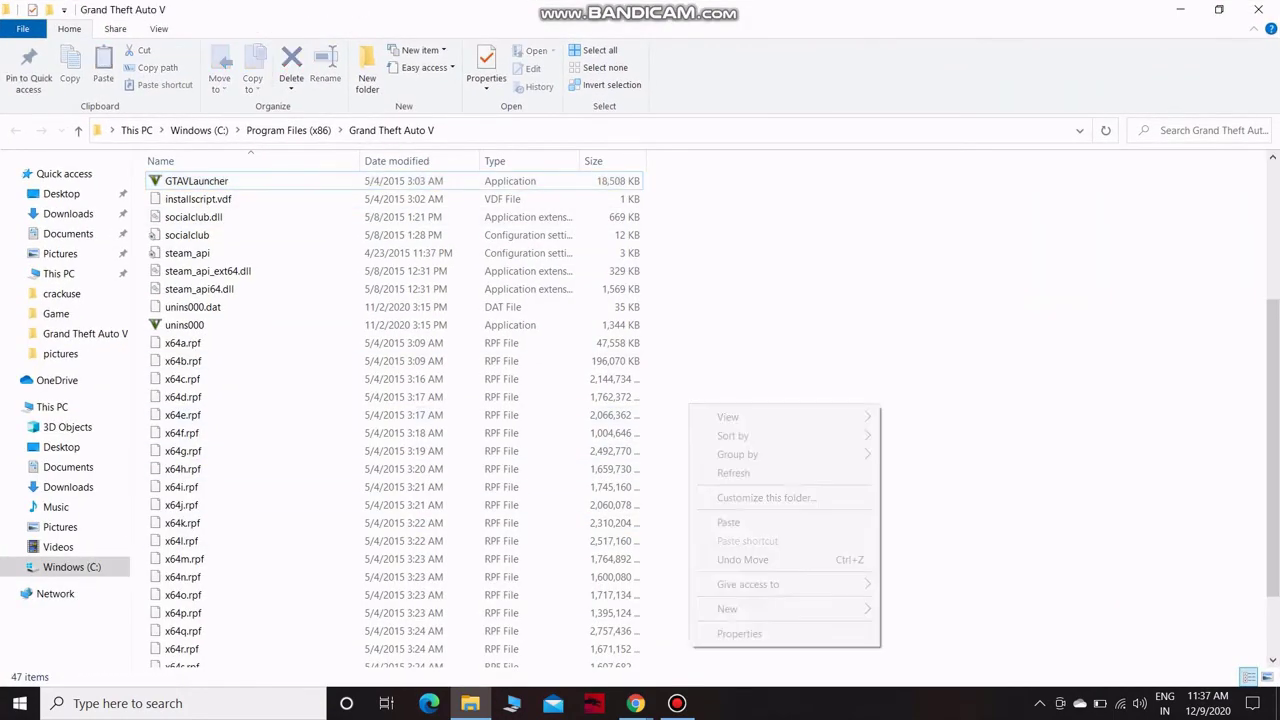
click(728, 522)
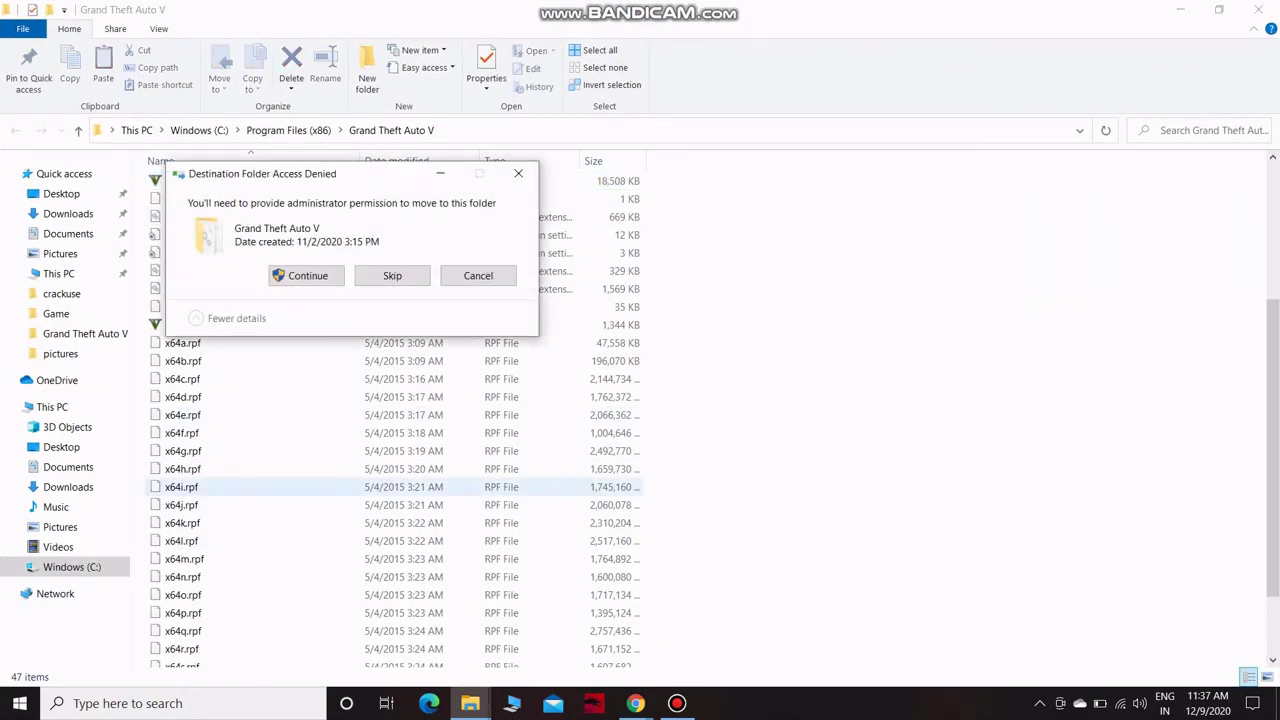
click(306, 274)
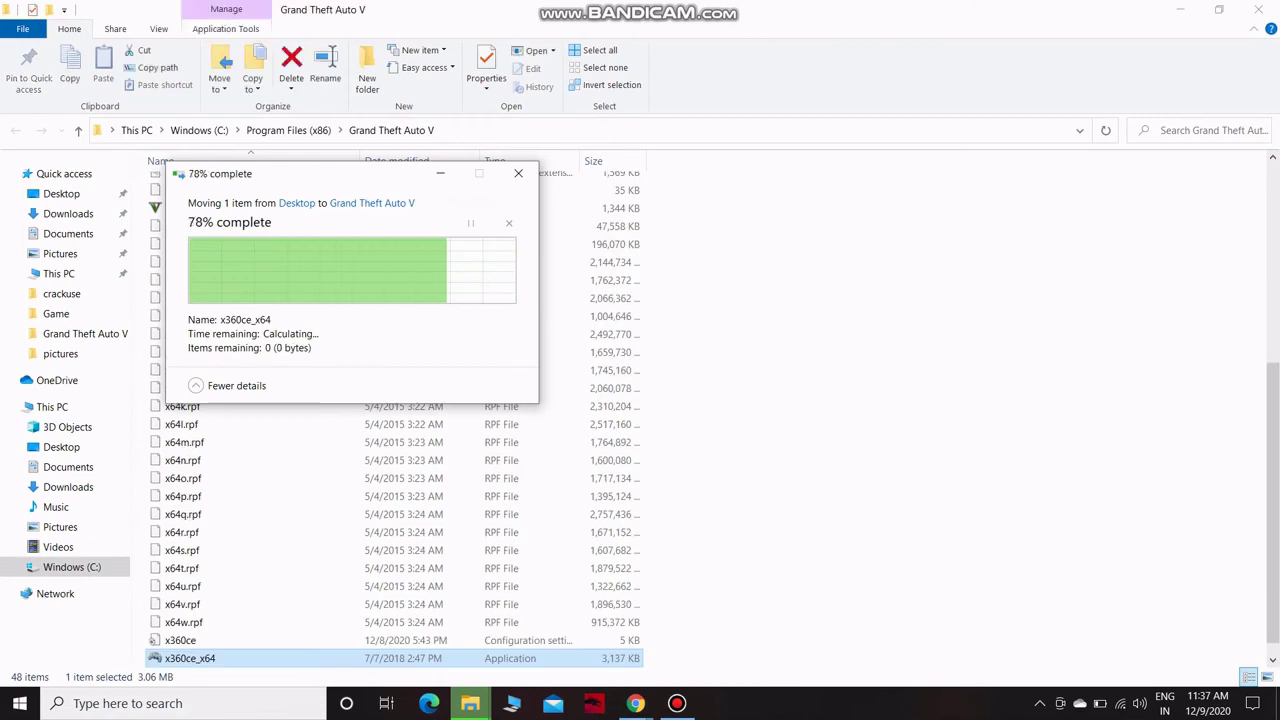
scroll(400, 502, down, 1)
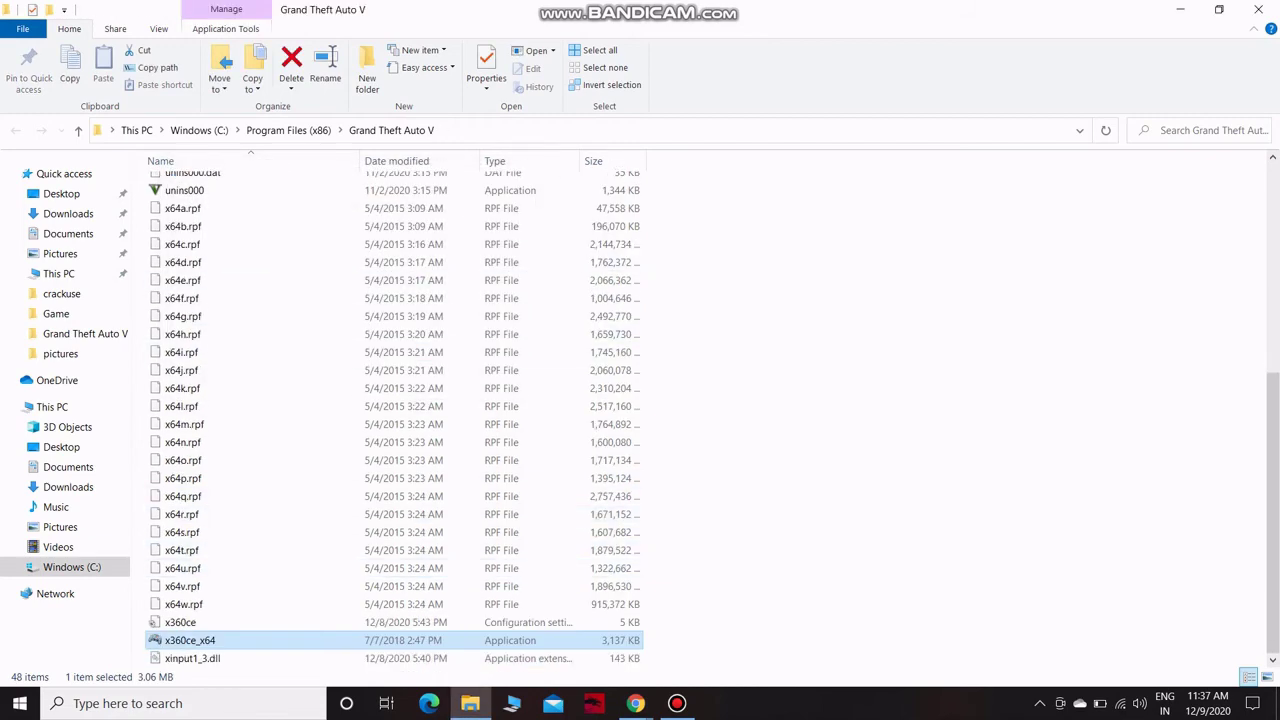
click(740, 560)
click(1258, 9)
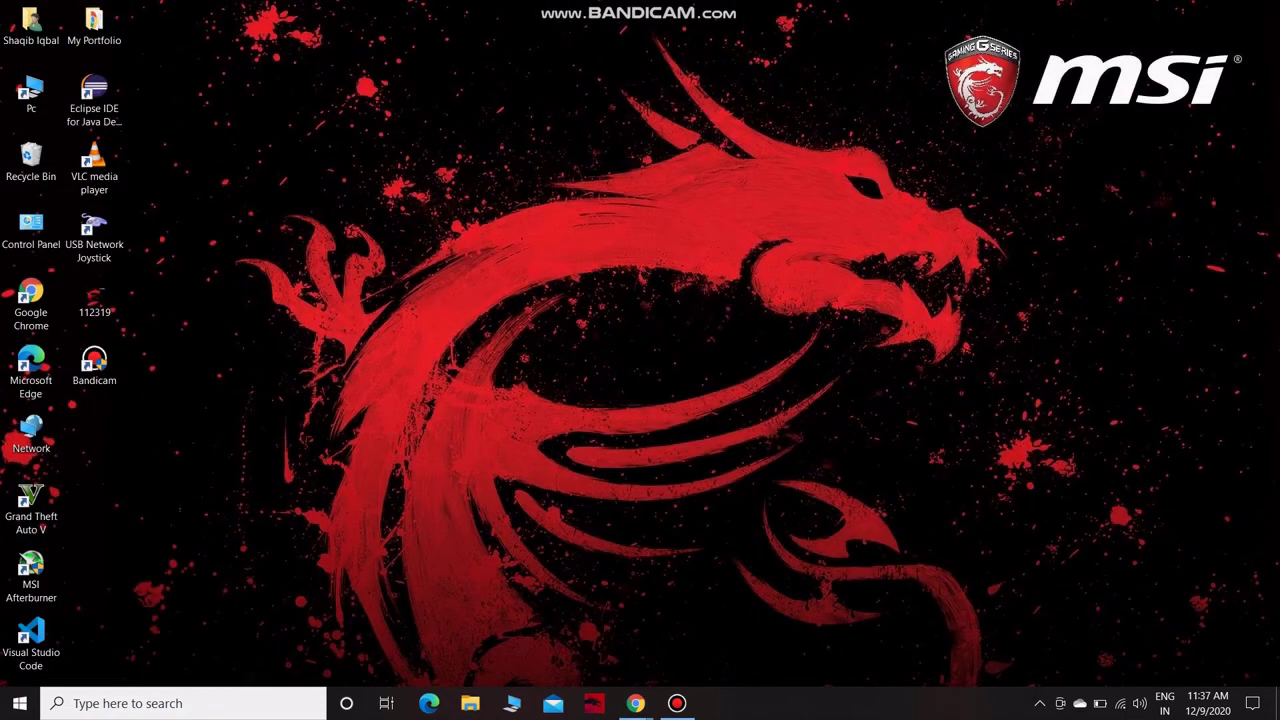